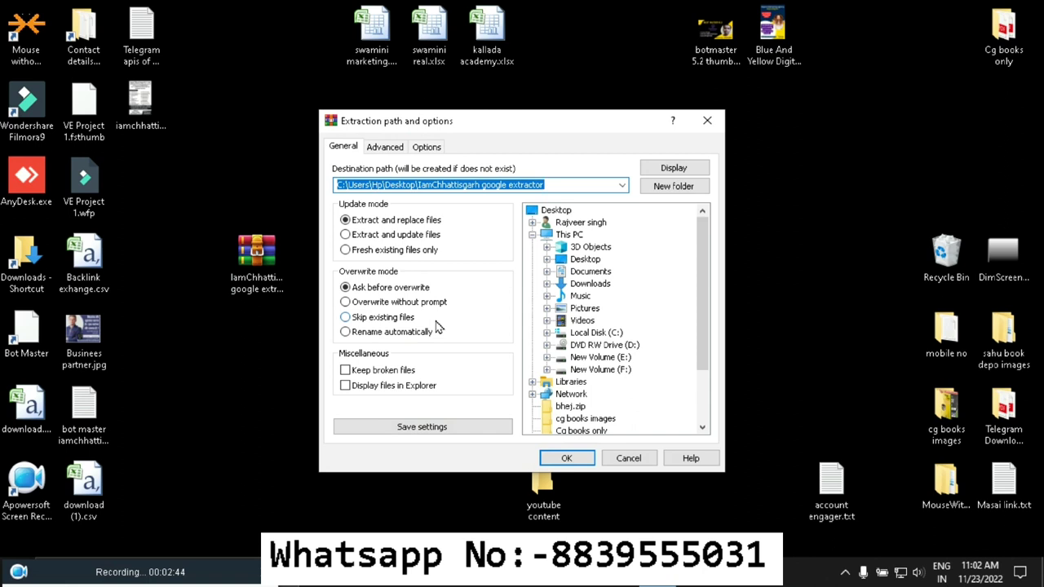
- Extract the encrypted archive to the IamChhattisgarh google extractor folder on the desktop, entering the archive password
key(Return)
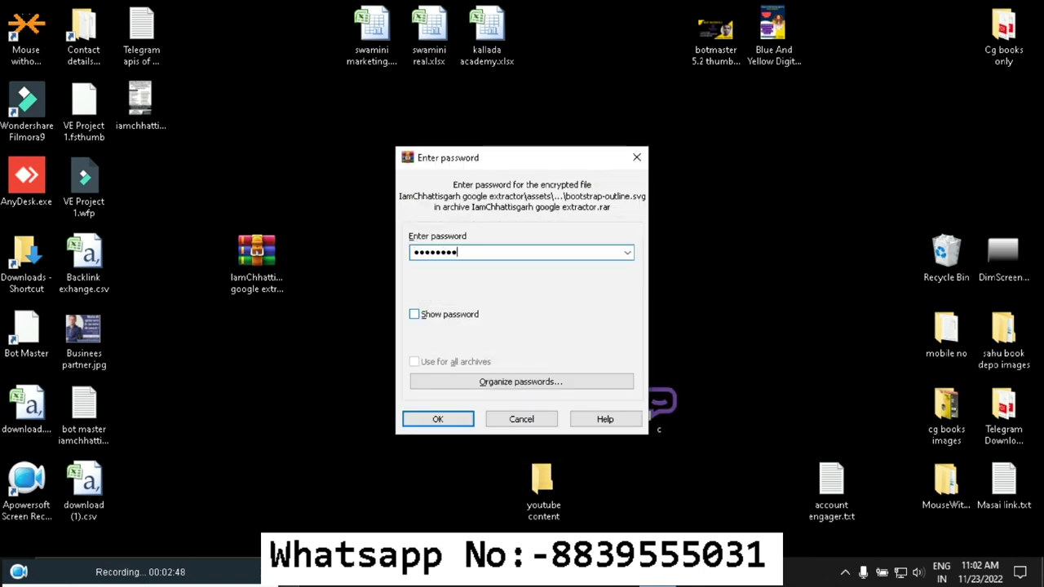
text(•••)
key(Return)
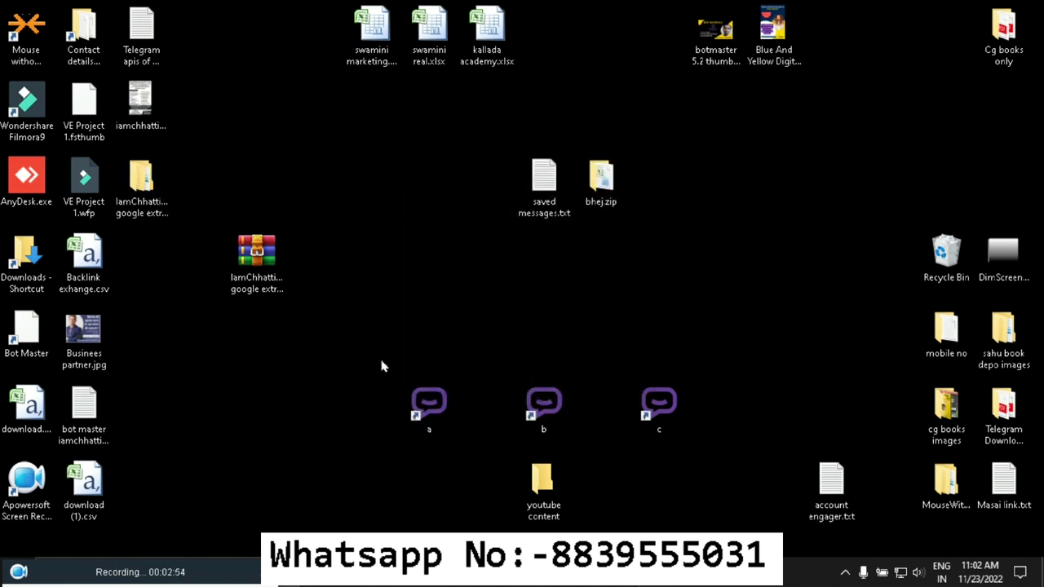
- Place the extracted IamChhattisgarh google extractor folder directly above its archive and refresh the desktop
drag(143, 186, 258, 187)
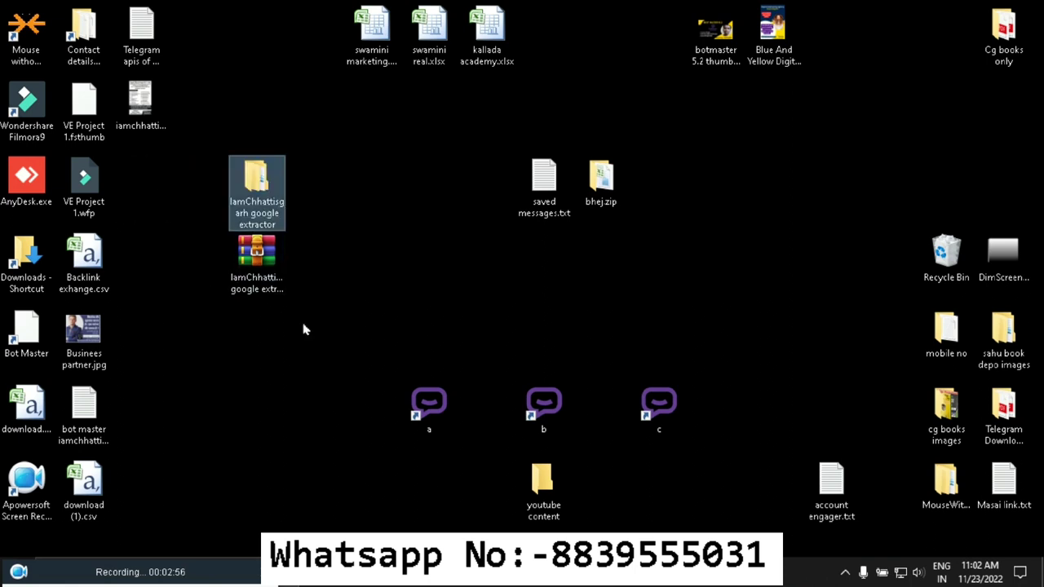
right_click(398, 179)
click(433, 230)
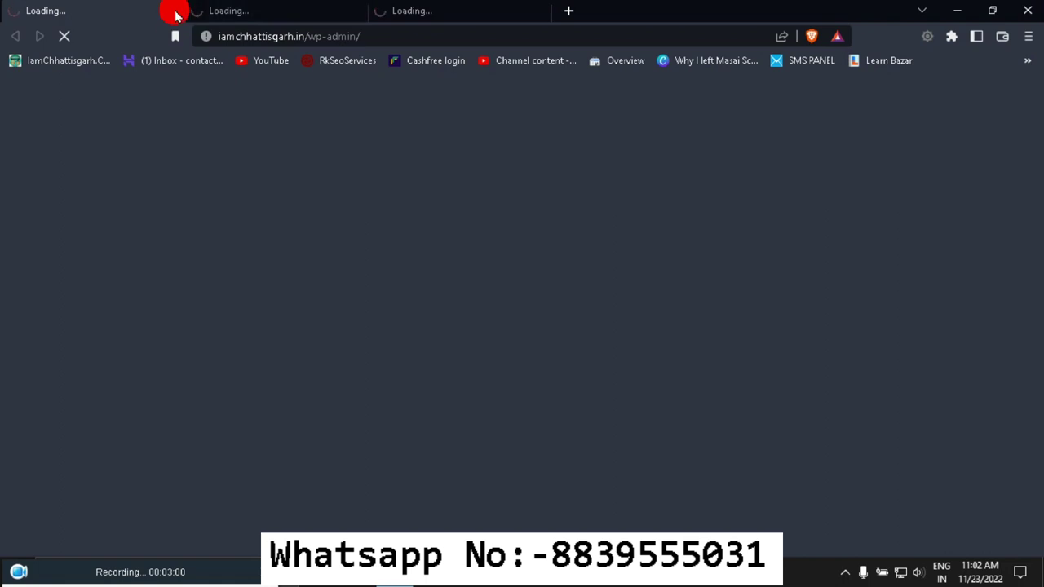
- Switch to the Brave browser and close its startup pages, leaving only an empty new tab
click(177, 10)
click(176, 11)
click(201, 10)
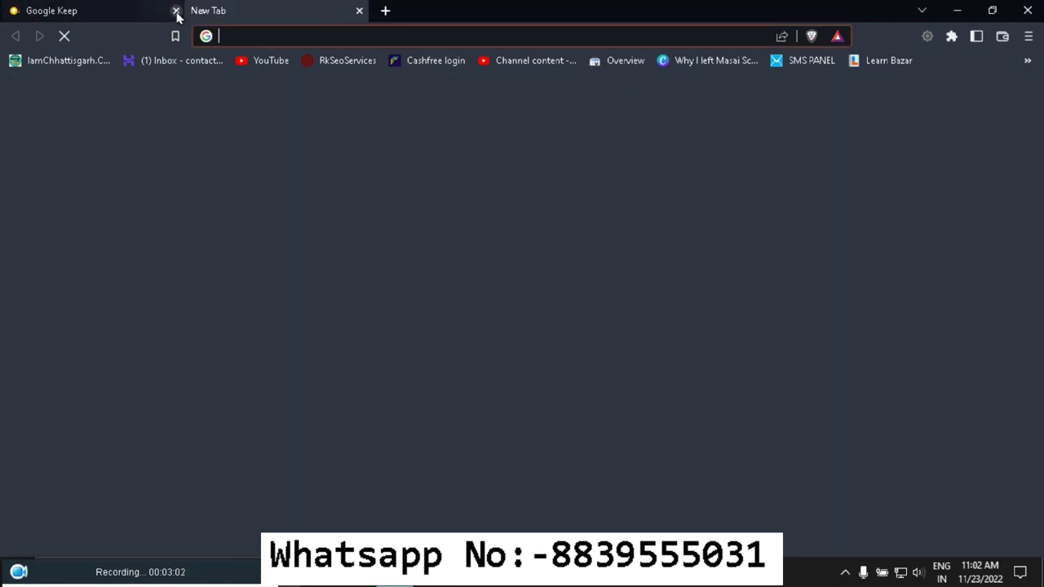
click(176, 10)
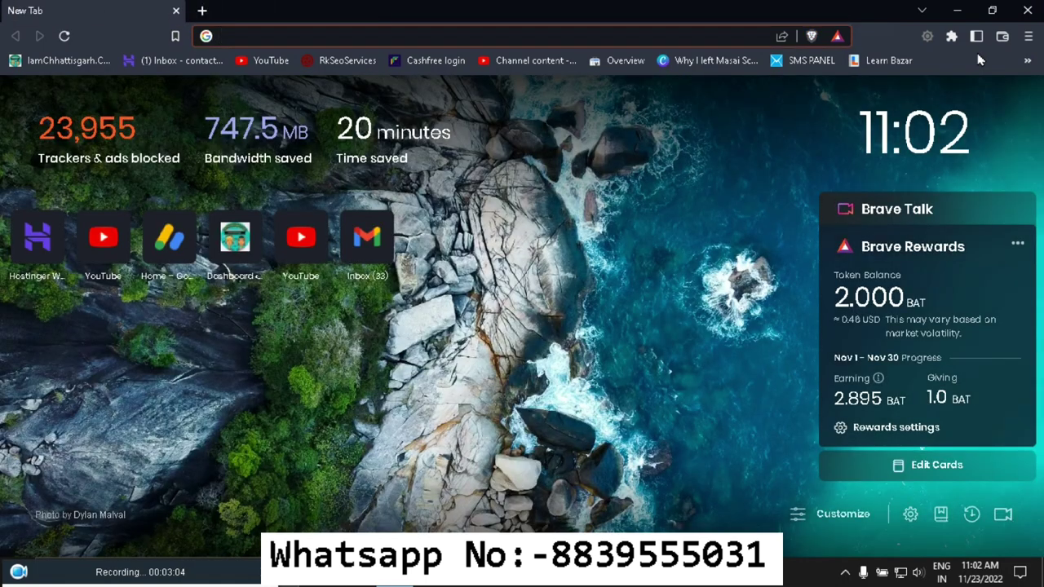
- Search the browser settings for "update" and run the safety check
click(1028, 36)
click(881, 429)
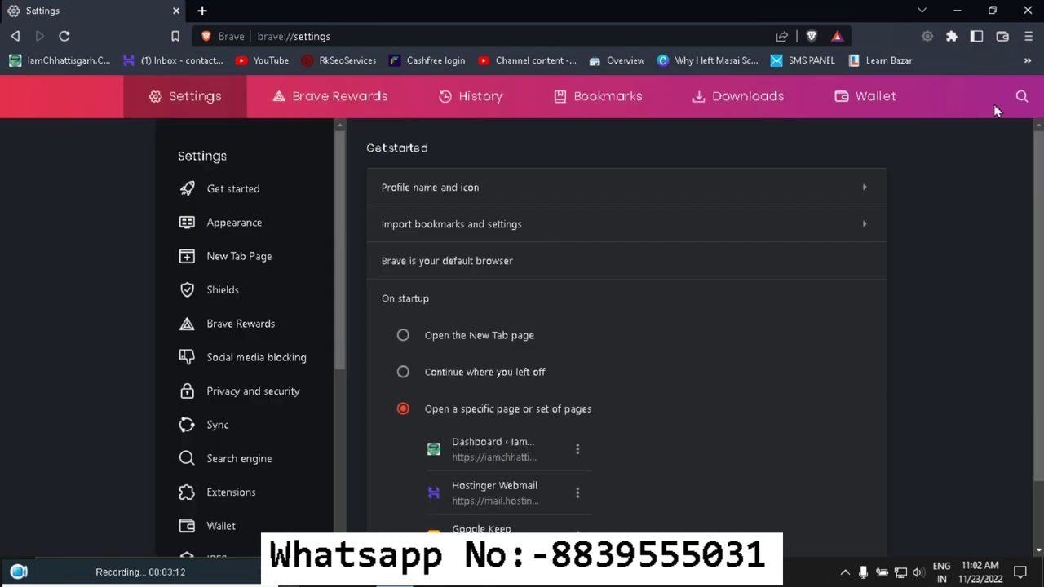
click(1021, 96)
text(up)
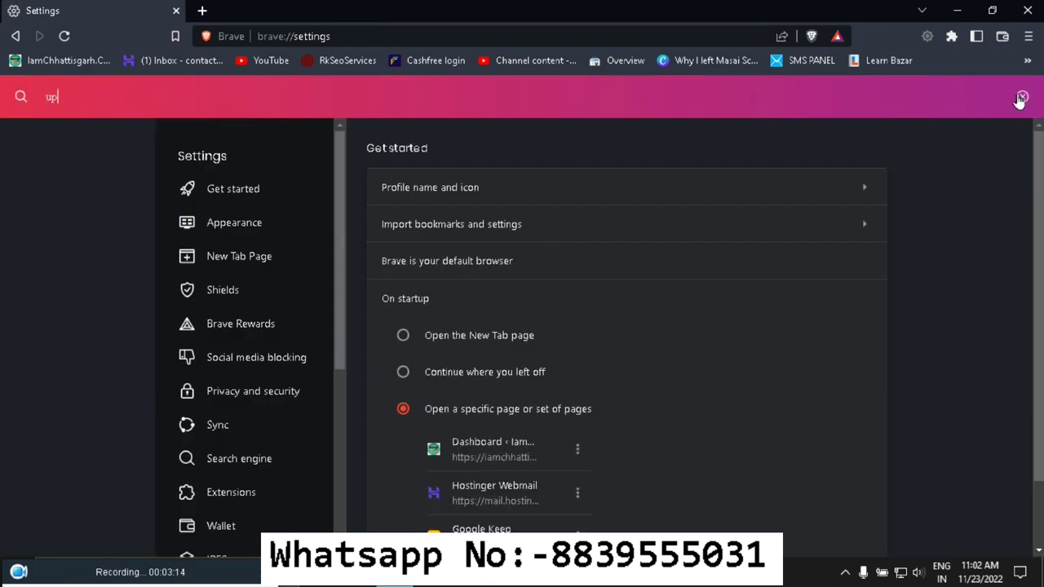
text(date)
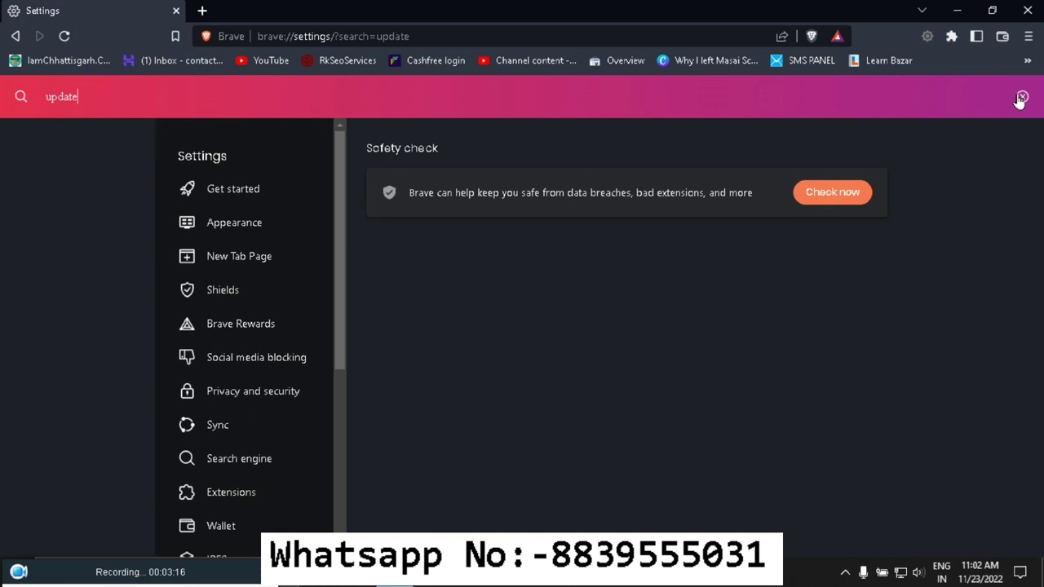
click(834, 196)
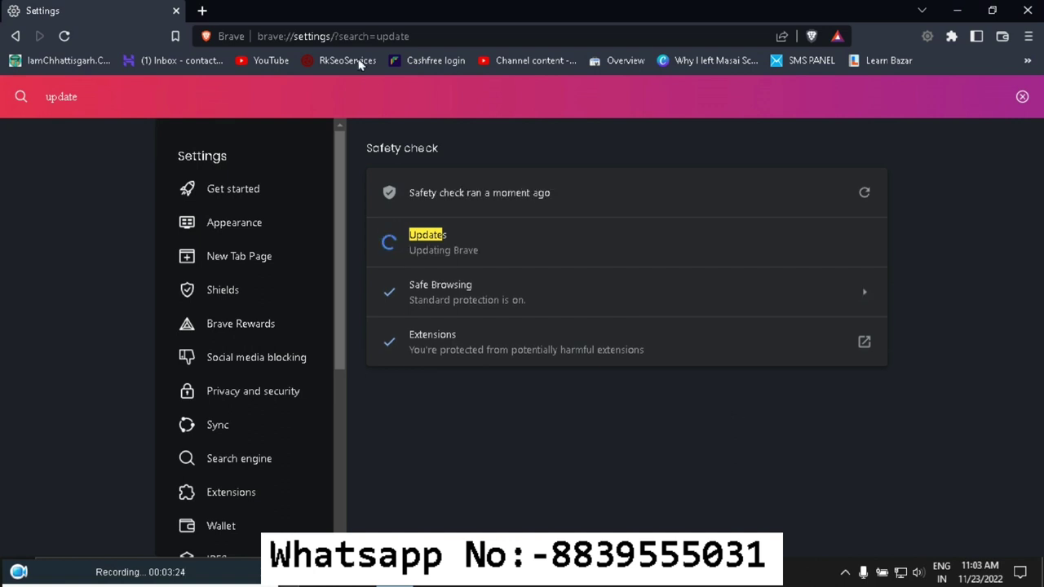
- Check the browser update's progress and close the Settings page, keeping one new tab open
click(205, 9)
click(164, 12)
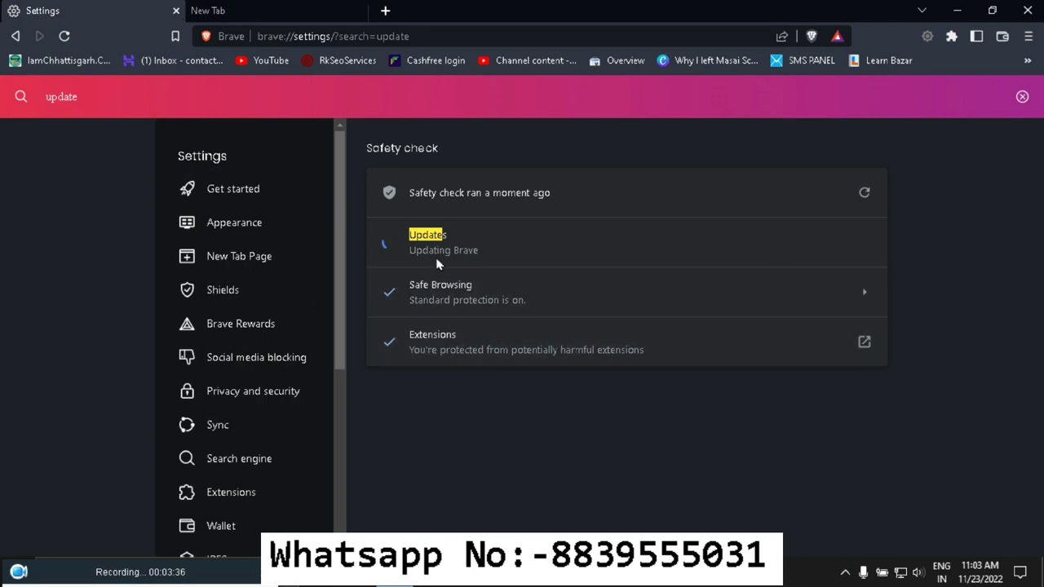
click(317, 8)
click(169, 11)
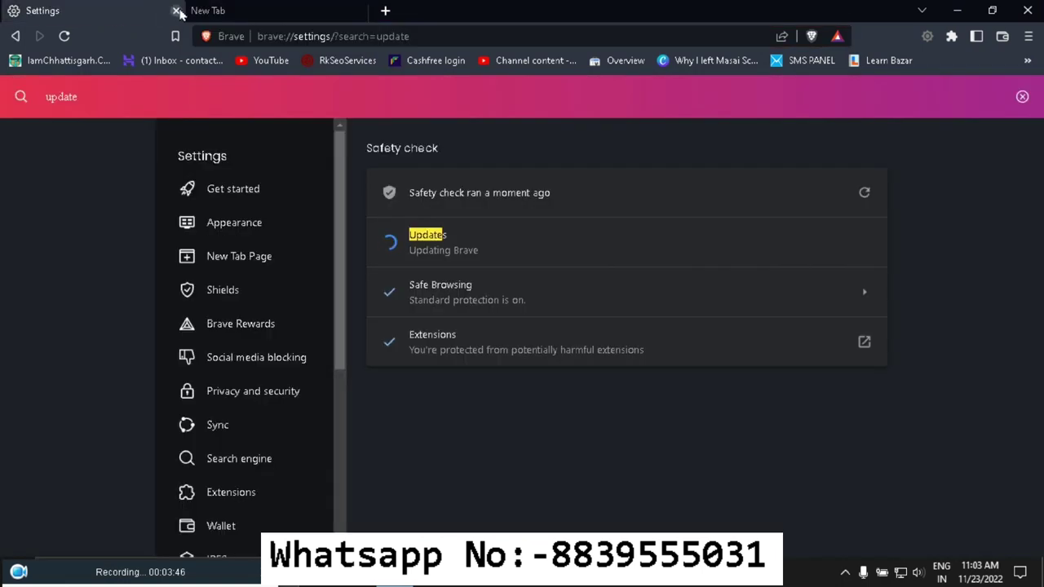
click(175, 11)
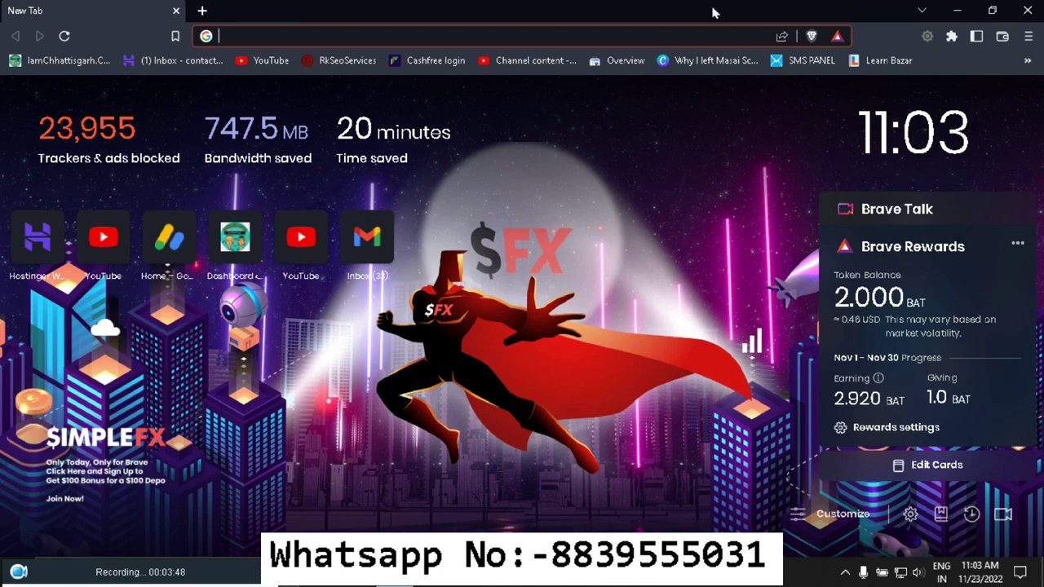
- Open the extension management page and switch Developer mode off and back on
click(515, 40)
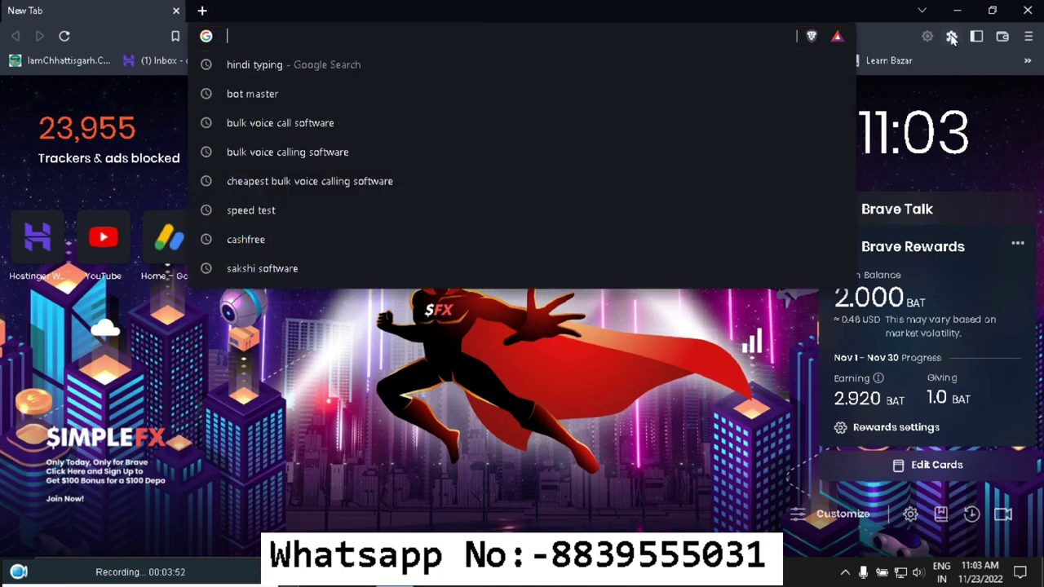
click(951, 36)
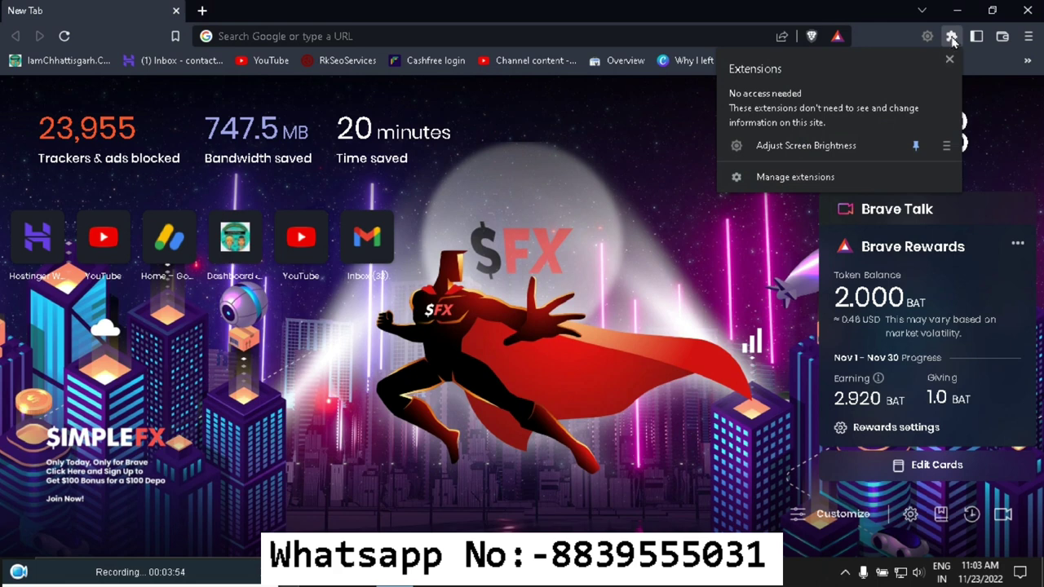
click(1028, 36)
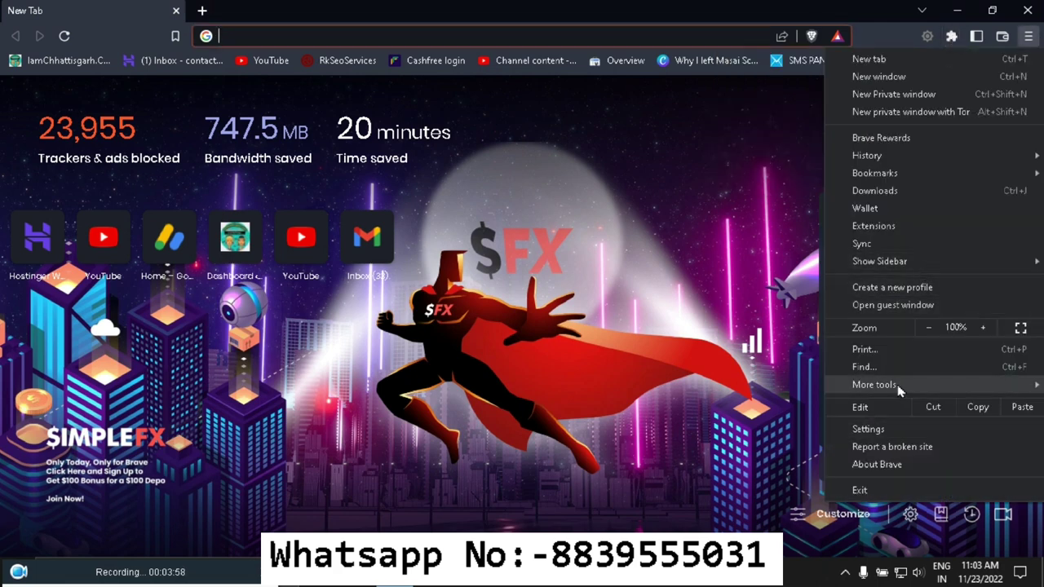
mouse_move(901, 386)
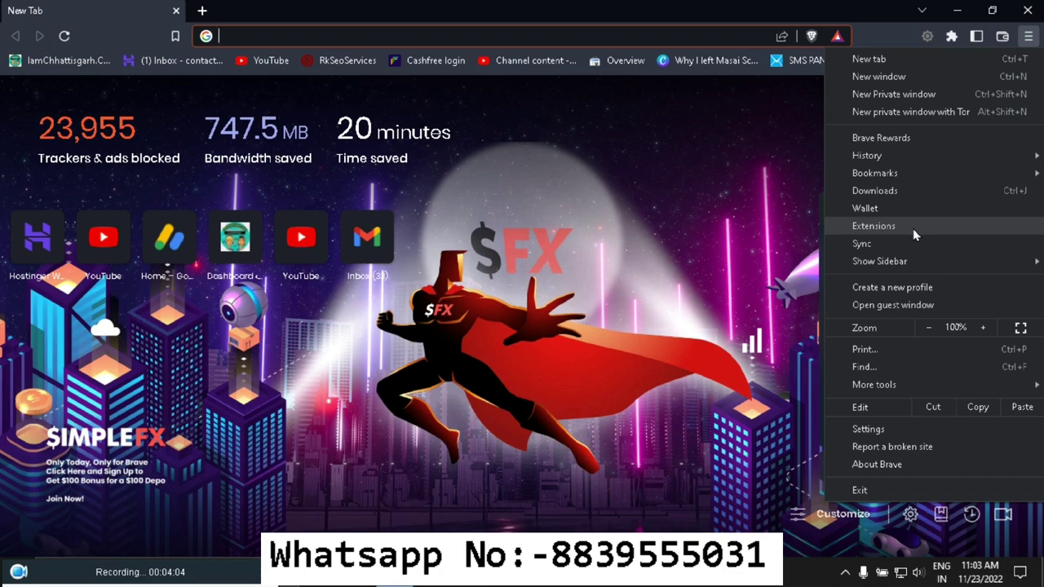
click(951, 36)
click(783, 173)
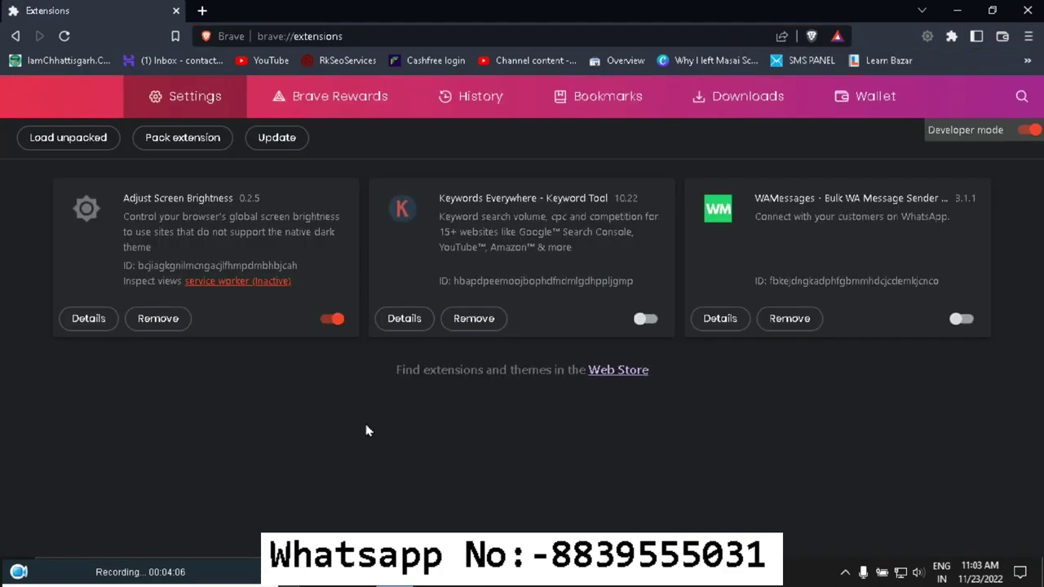
click(1030, 134)
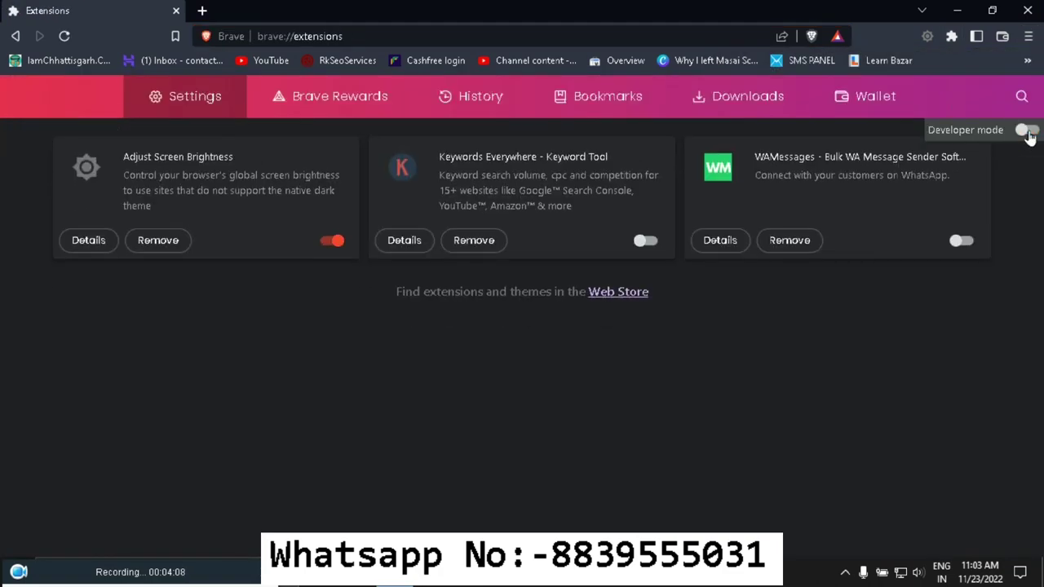
click(1028, 132)
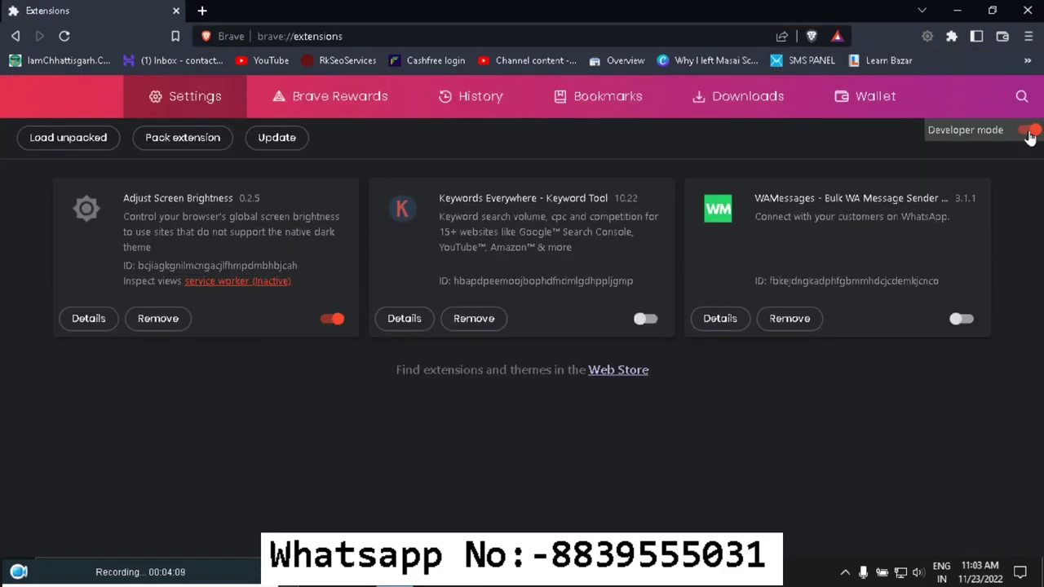
- Load the inner IamChhattisgarh google extractor folder from the Desktop as an unpacked extension
click(64, 137)
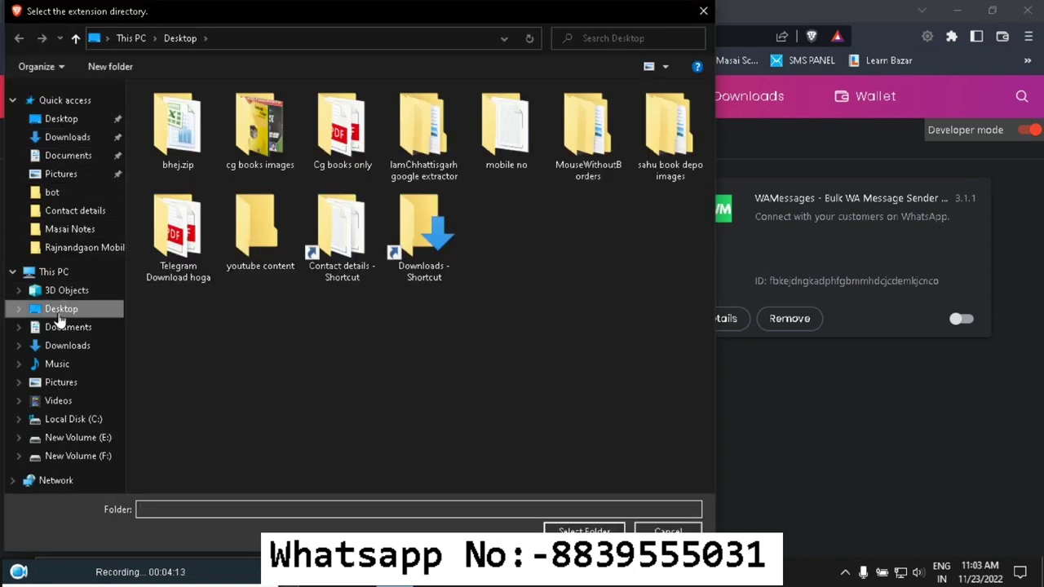
click(59, 314)
click(58, 315)
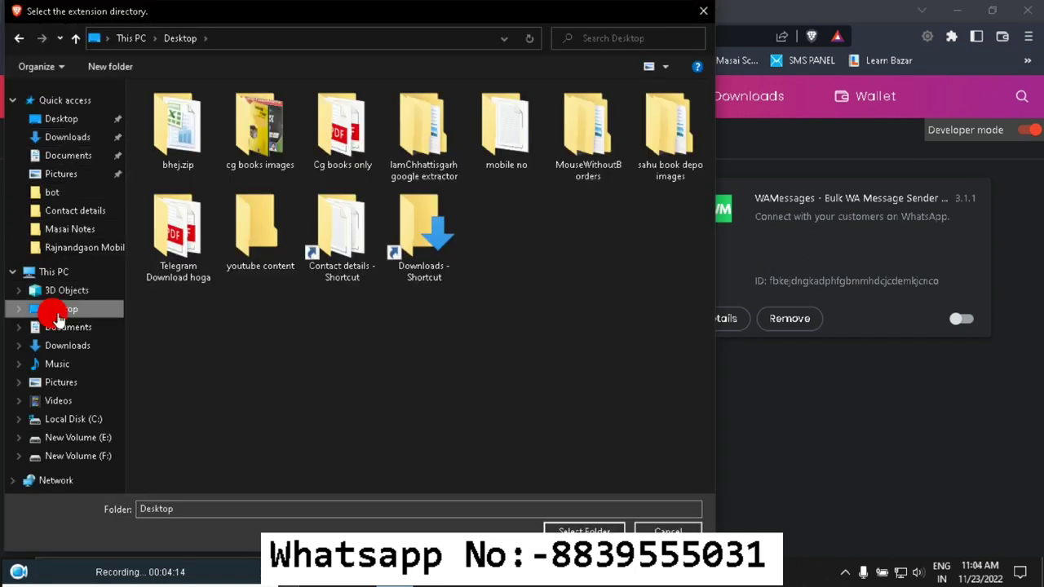
double_click(423, 130)
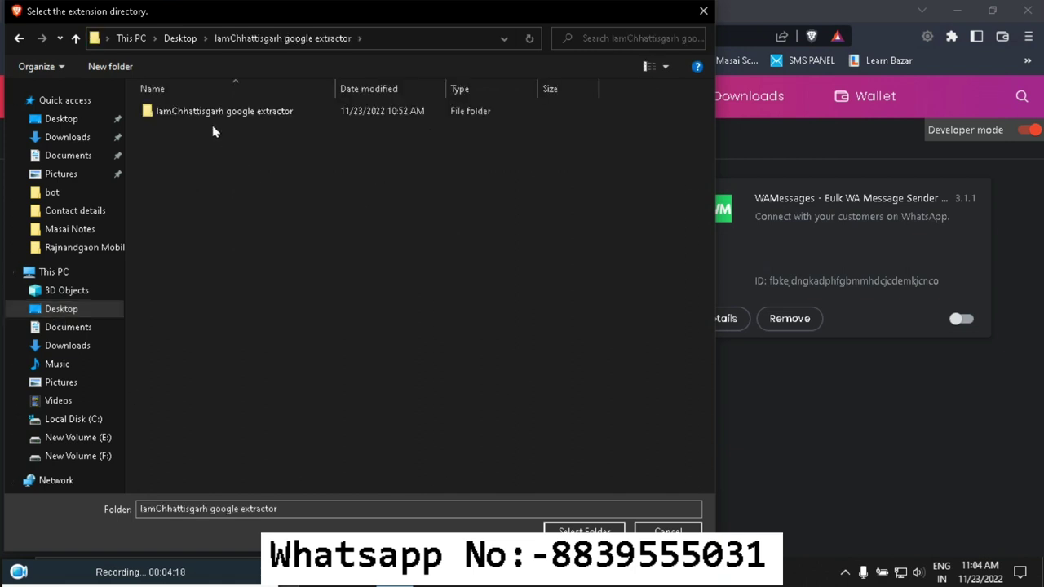
double_click(208, 117)
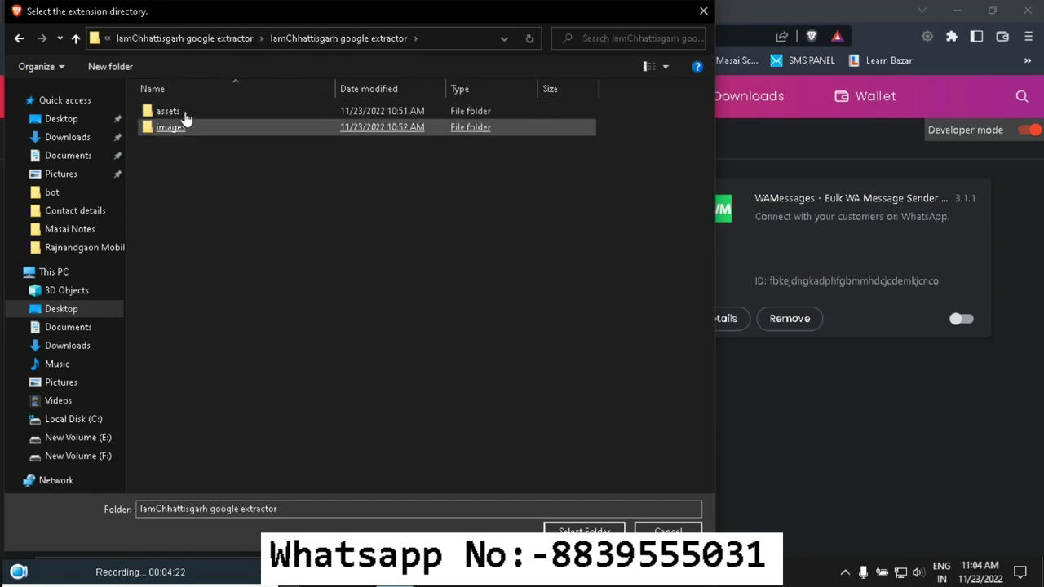
click(571, 530)
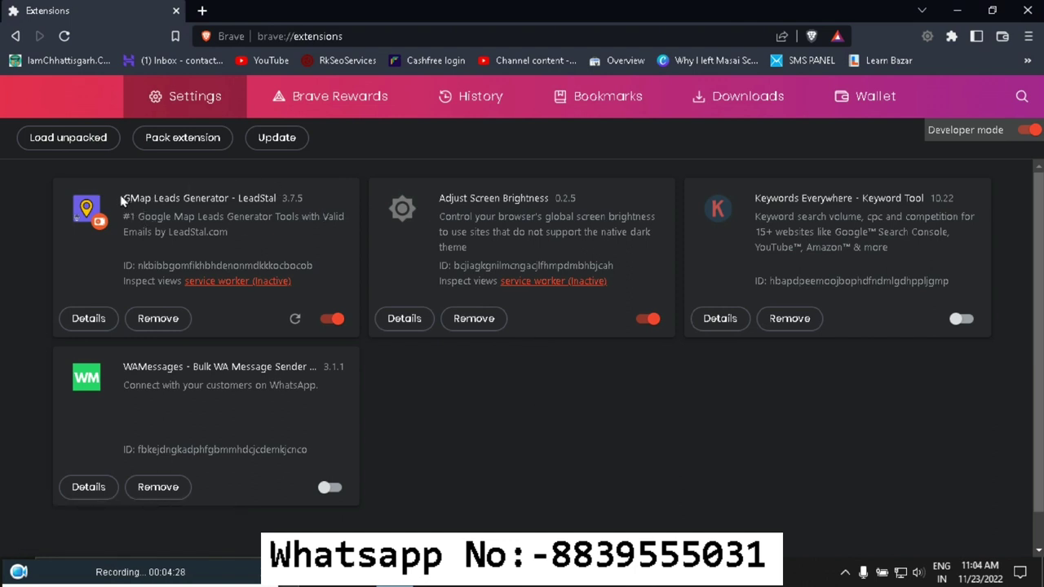
- Highlight the new extension's name and close its tutorial page and the Extensions page, leaving a new tab
drag(122, 198, 279, 198)
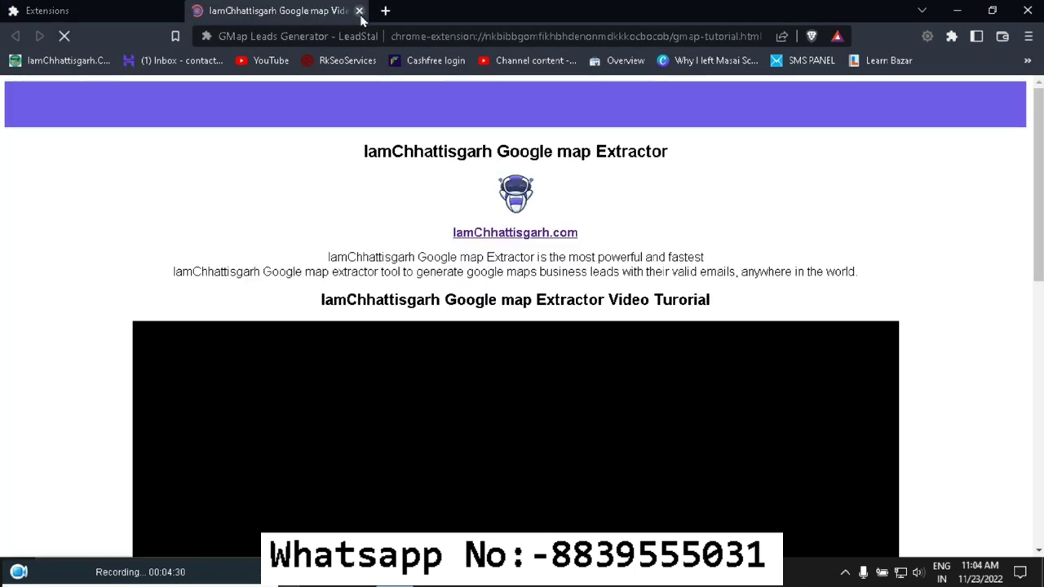
click(359, 11)
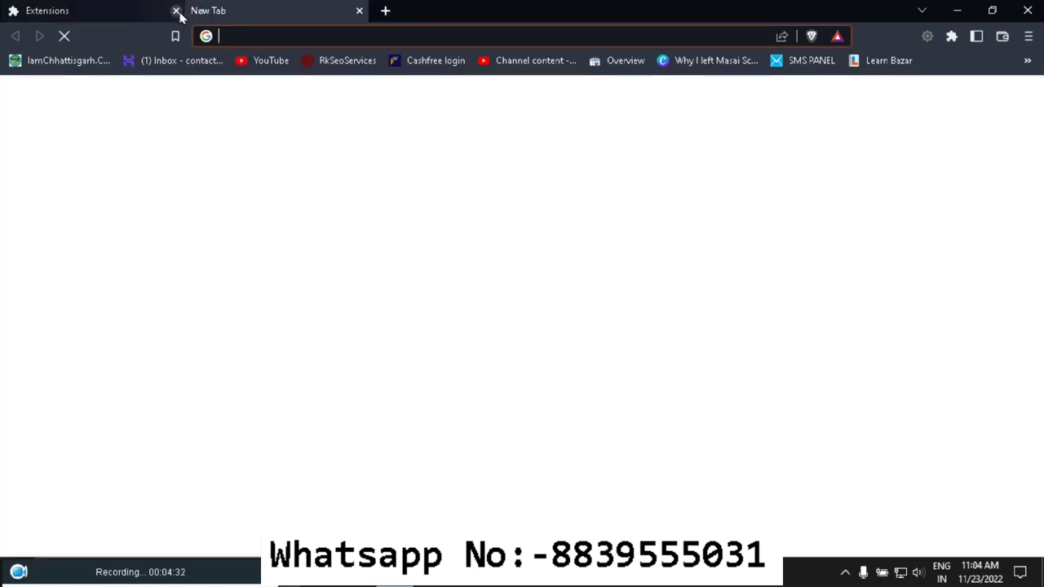
click(176, 10)
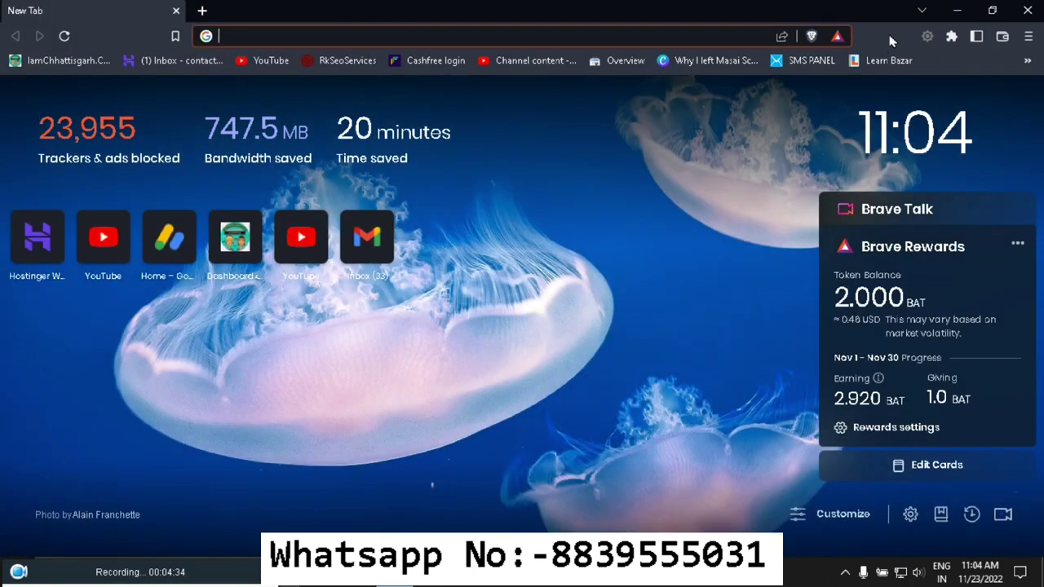
- Pin the GMap Leads Generator - LeadStal extension to the browser toolbar
click(951, 35)
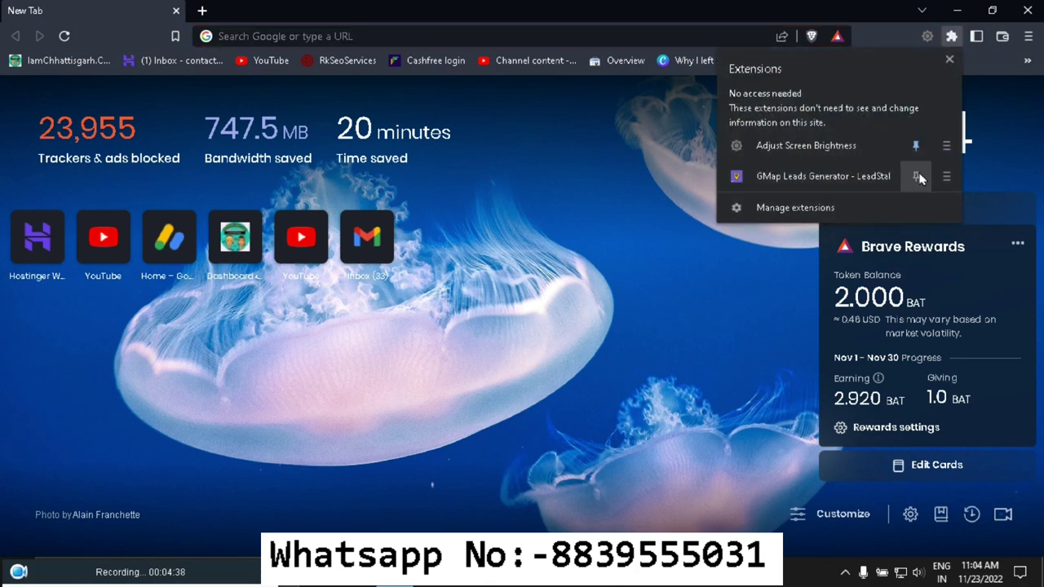
click(914, 176)
click(822, 6)
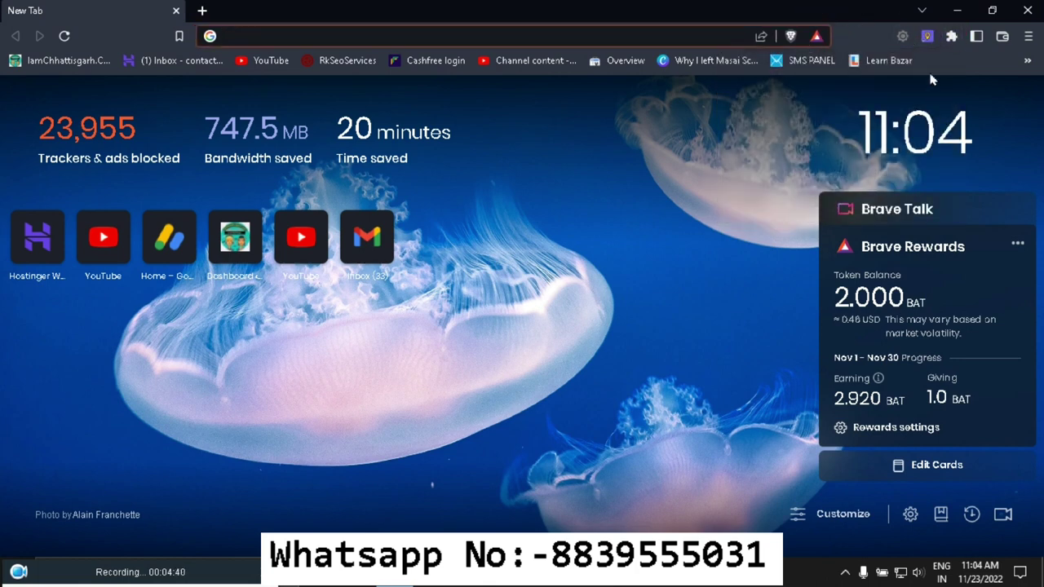
- Open the pinned extension's tutorial page and examine its description, video preview and usage steps
click(928, 35)
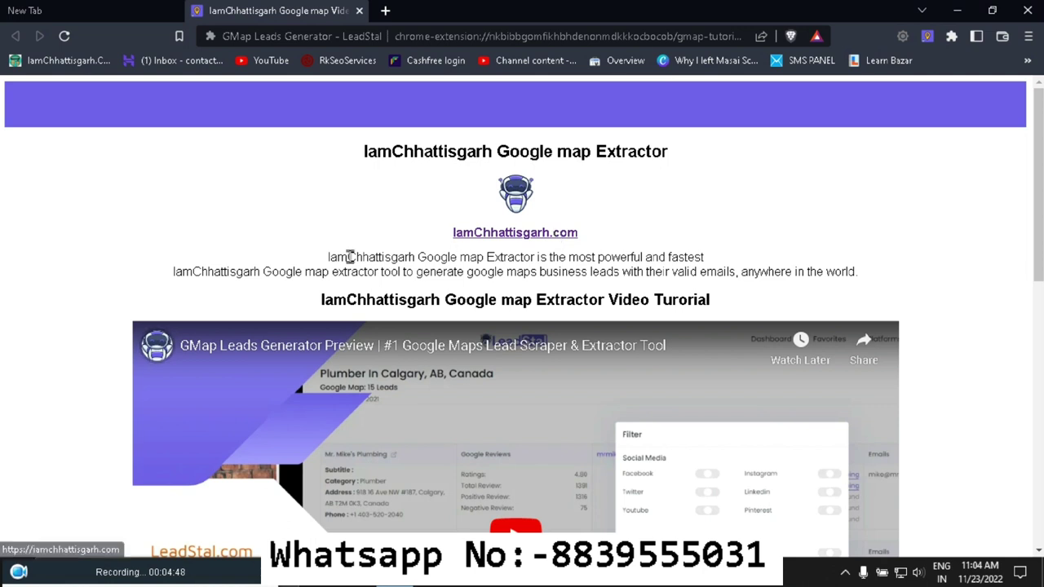
drag(328, 258, 455, 262)
click(455, 262)
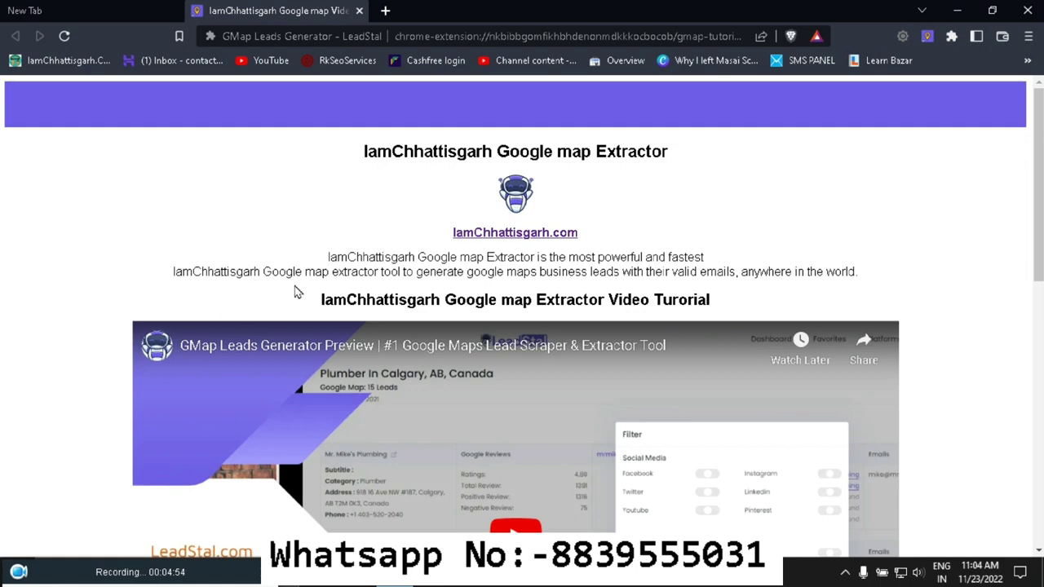
scroll(441, 310, down, 3)
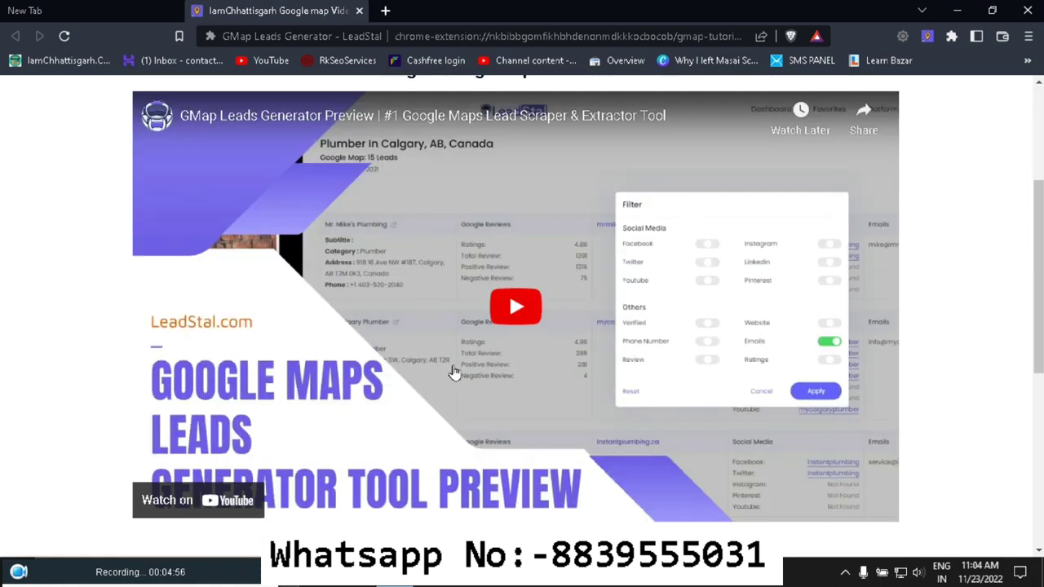
scroll(479, 373, down, 1)
scroll(479, 373, down, 1)
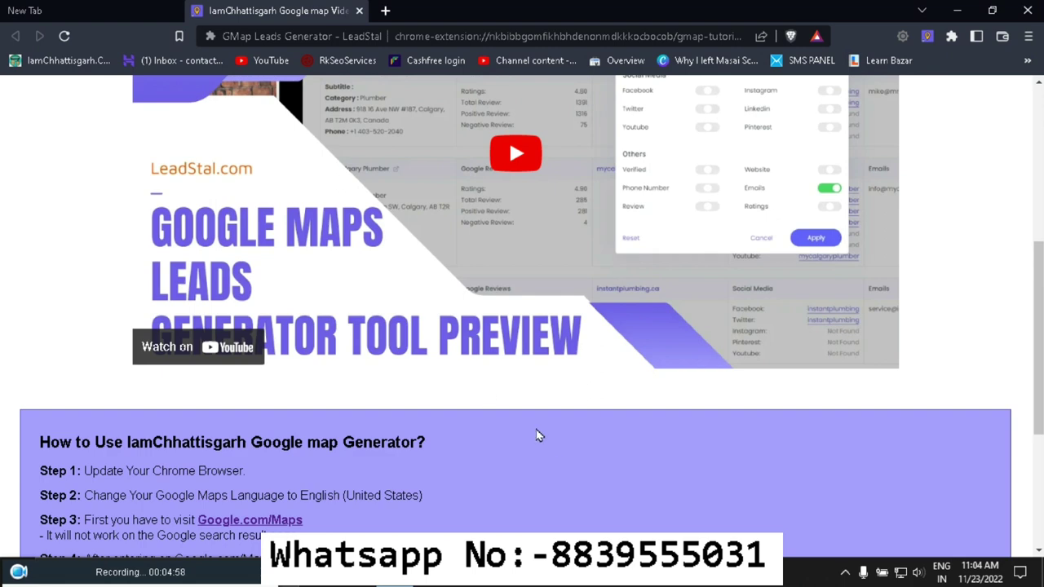
scroll(538, 432, up, 3)
scroll(583, 422, down, 2)
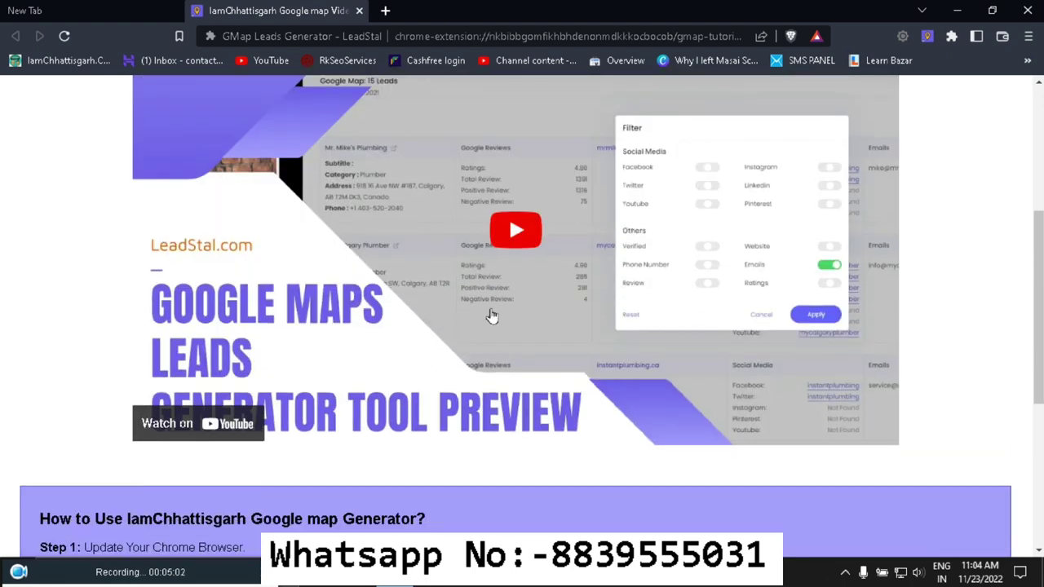
- Highlight the Step 1 instruction on the tutorial page and open the Google.com/Maps link from Step 3 in a new tab
scroll(492, 316, down, 3)
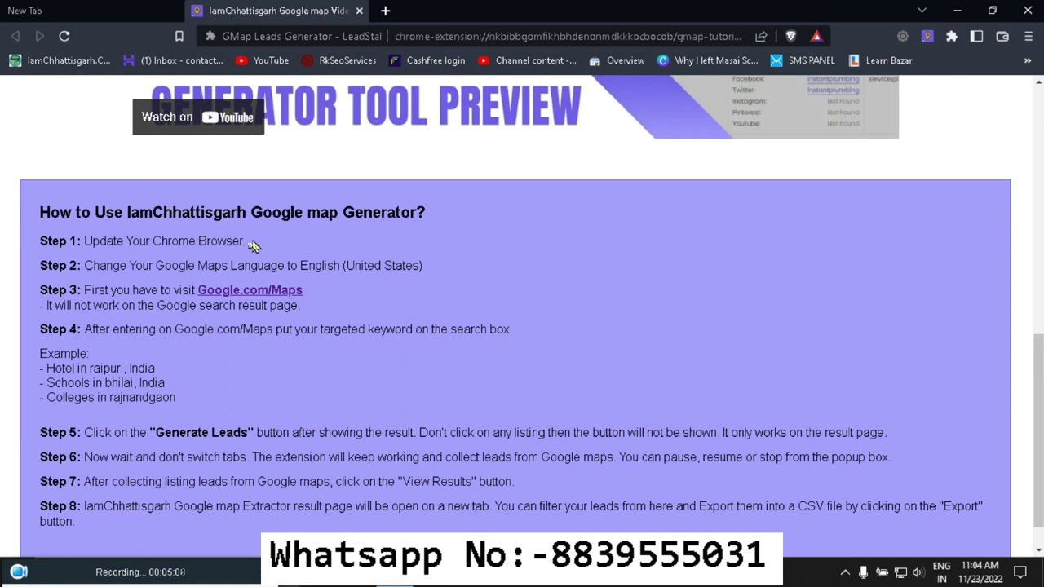
drag(244, 242, 86, 243)
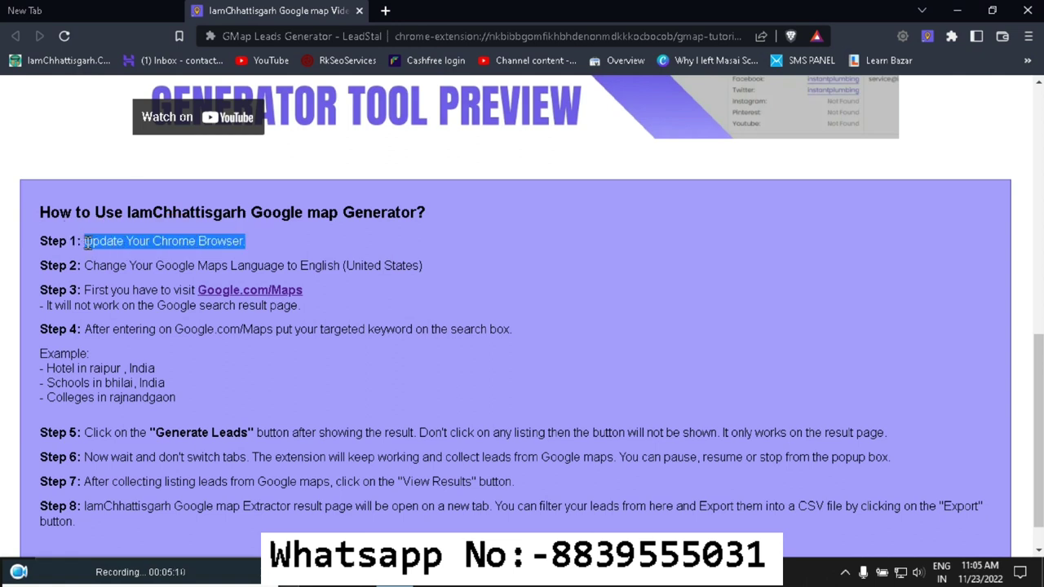
click(258, 244)
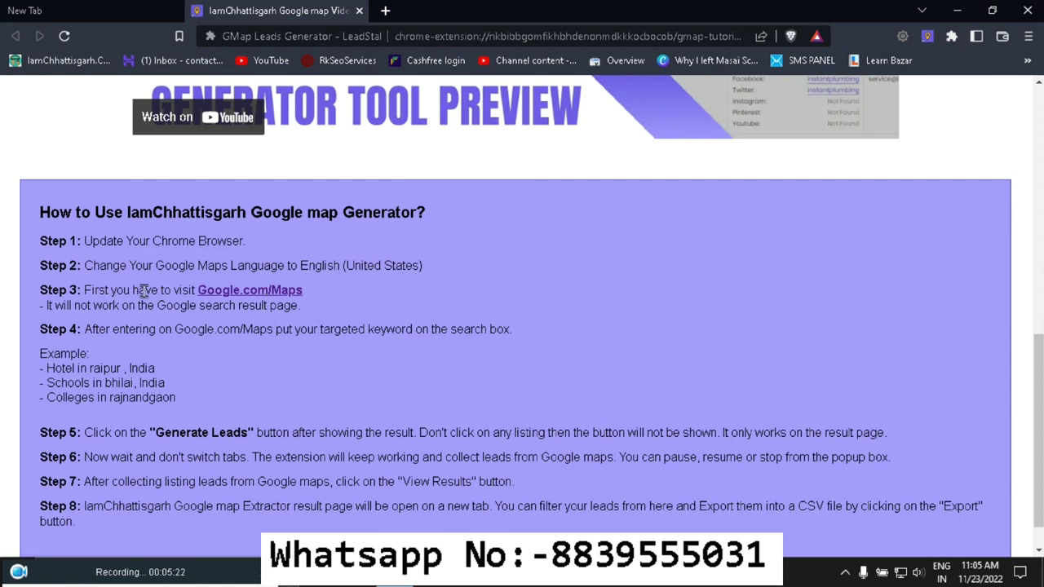
right_click(231, 297)
click(286, 294)
- Highlight parts of the example search keywords under Step 4, including "Hotel in raipur" and "rajnandgaon"
scroll(571, 319, down, 1)
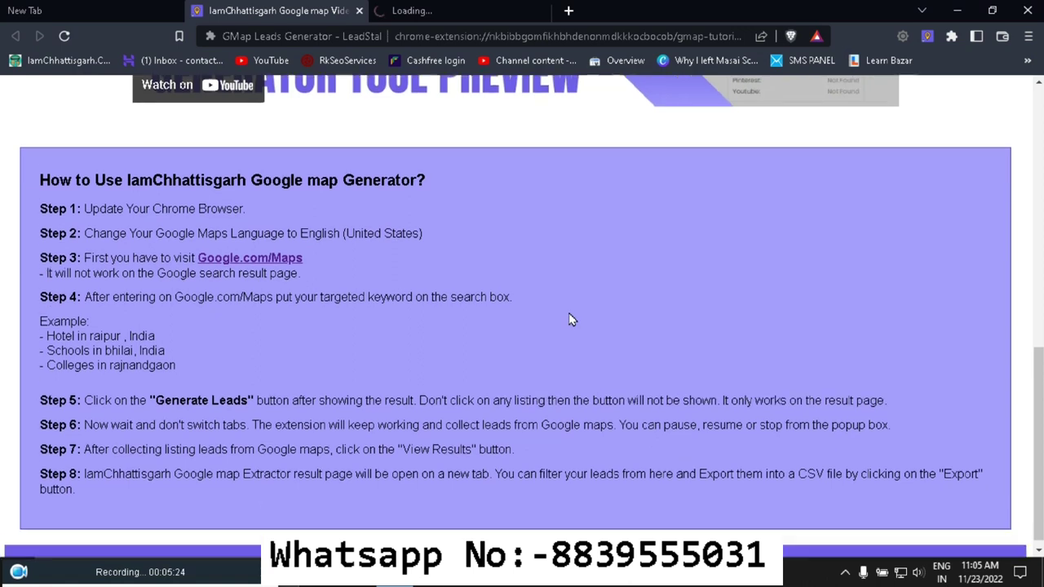
drag(46, 326, 123, 327)
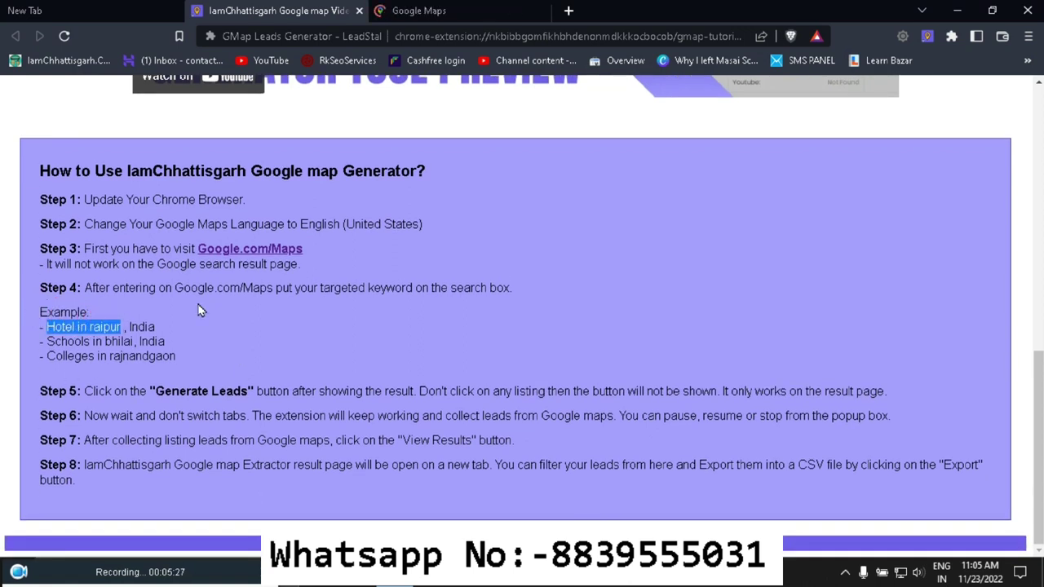
click(113, 342)
double_click(115, 342)
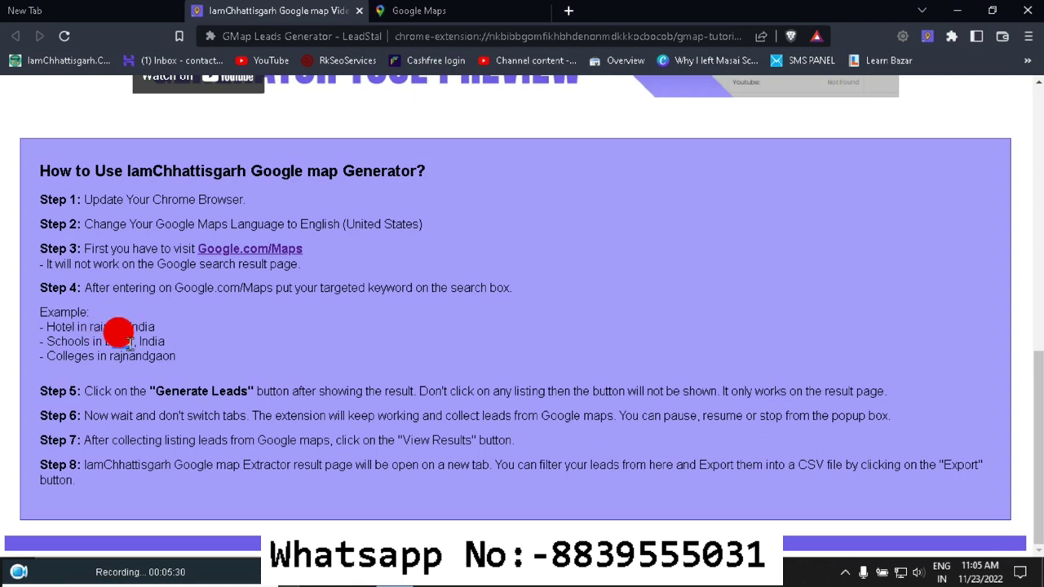
click(137, 371)
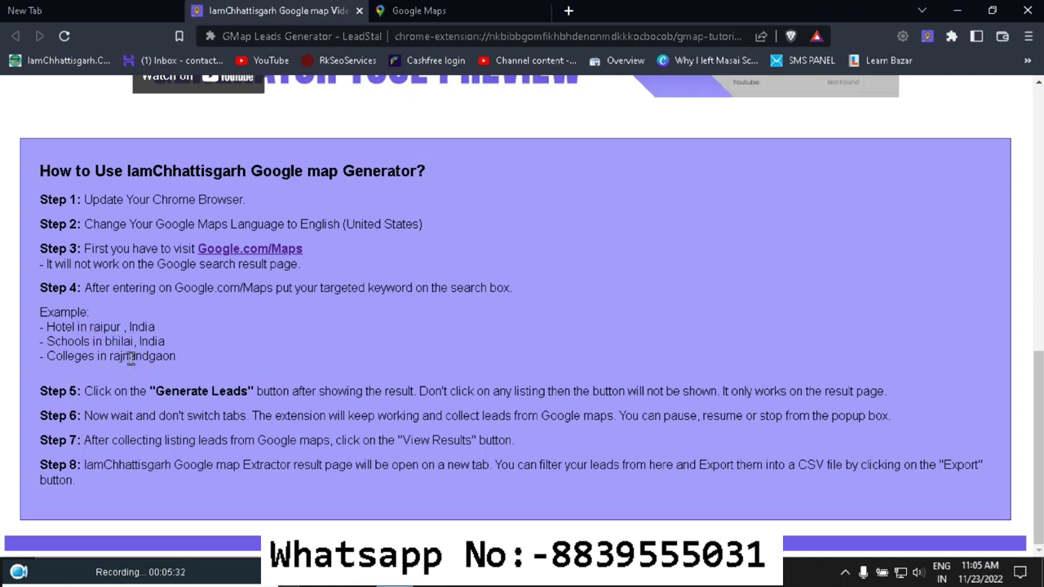
drag(114, 356, 185, 362)
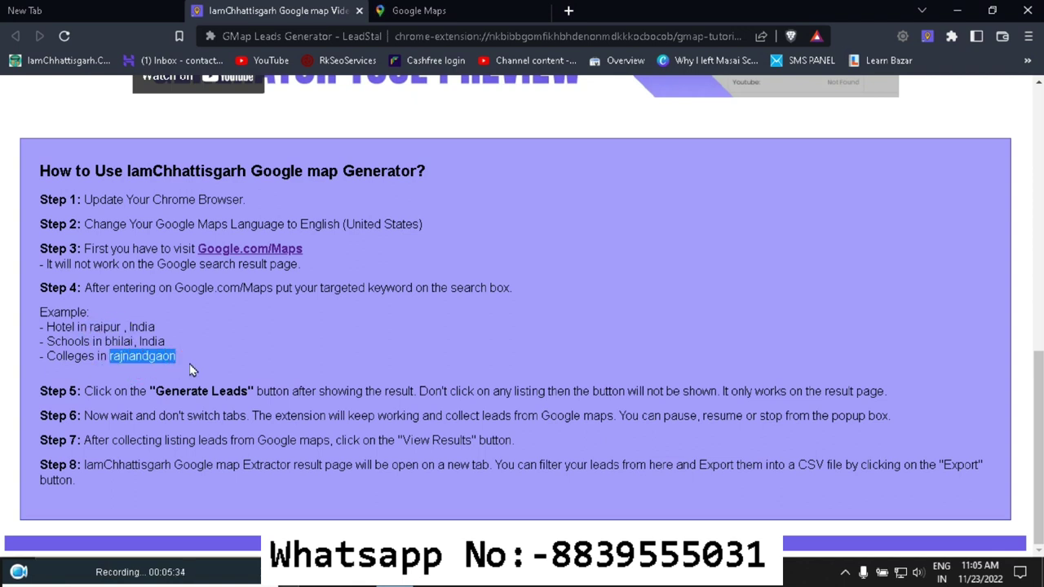
click(181, 359)
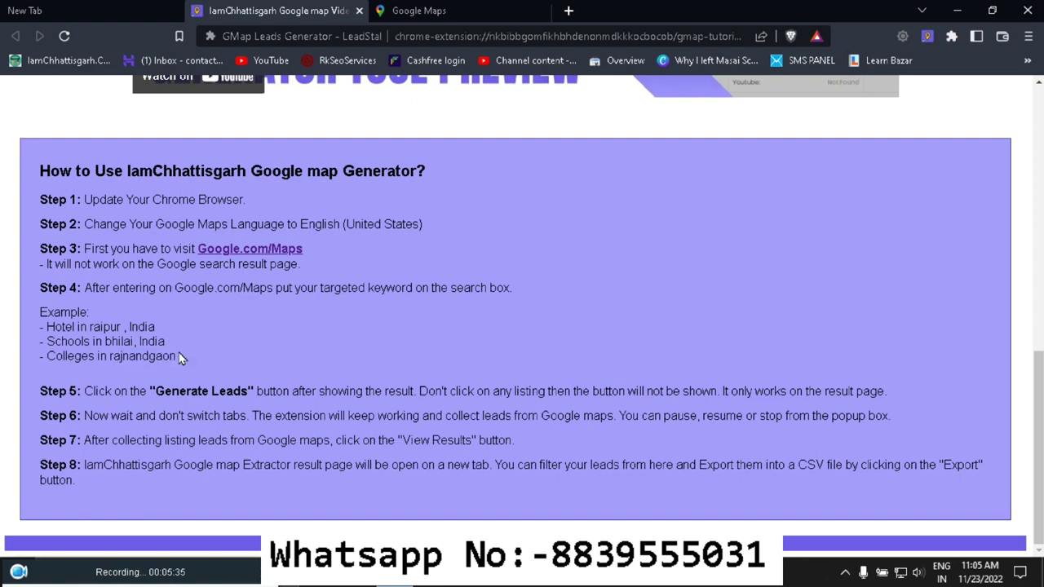
- Switch to the opened Google Maps page and search for "hotel in delhi"
click(502, 9)
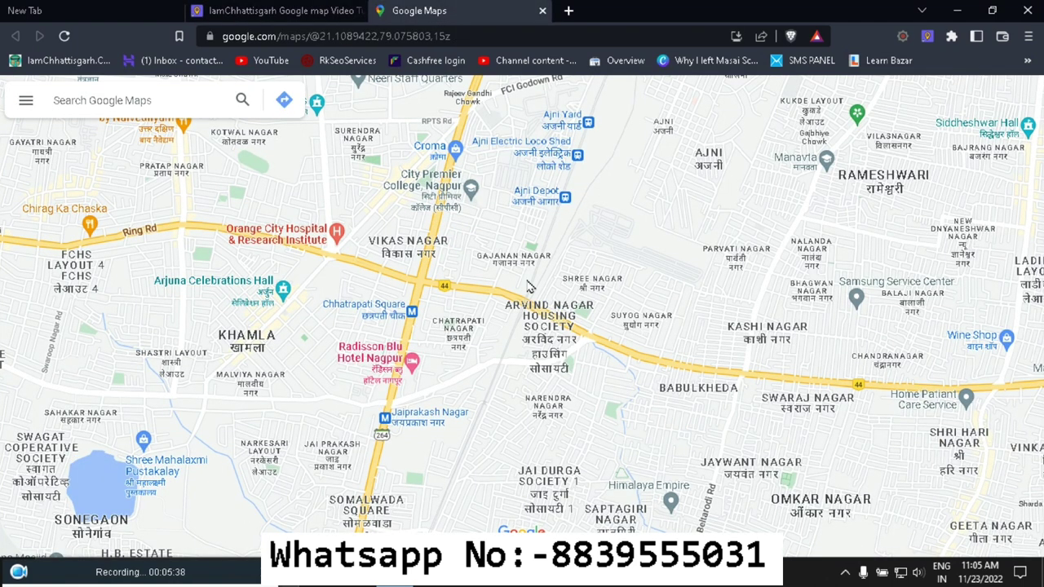
click(135, 100)
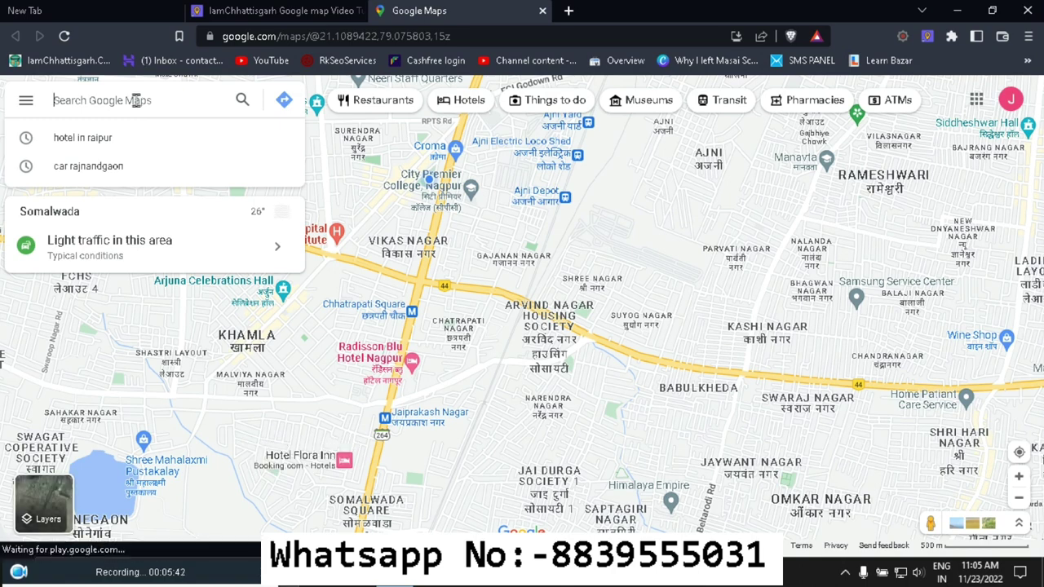
text(hotel in del)
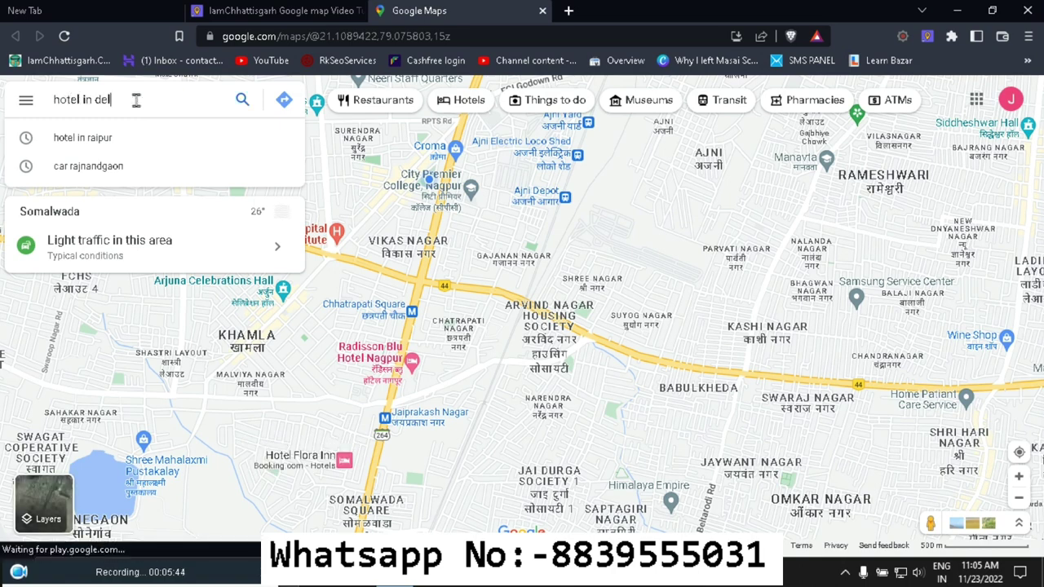
text(hi)
key(Return)
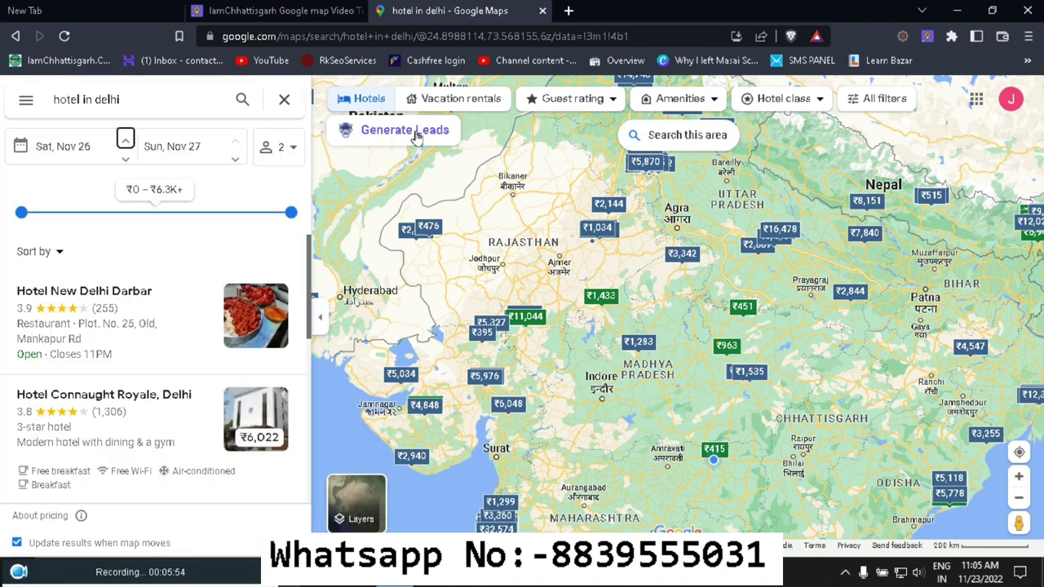
- Start generating leads from the hotel search results and highlight the extractor popup's title
click(415, 136)
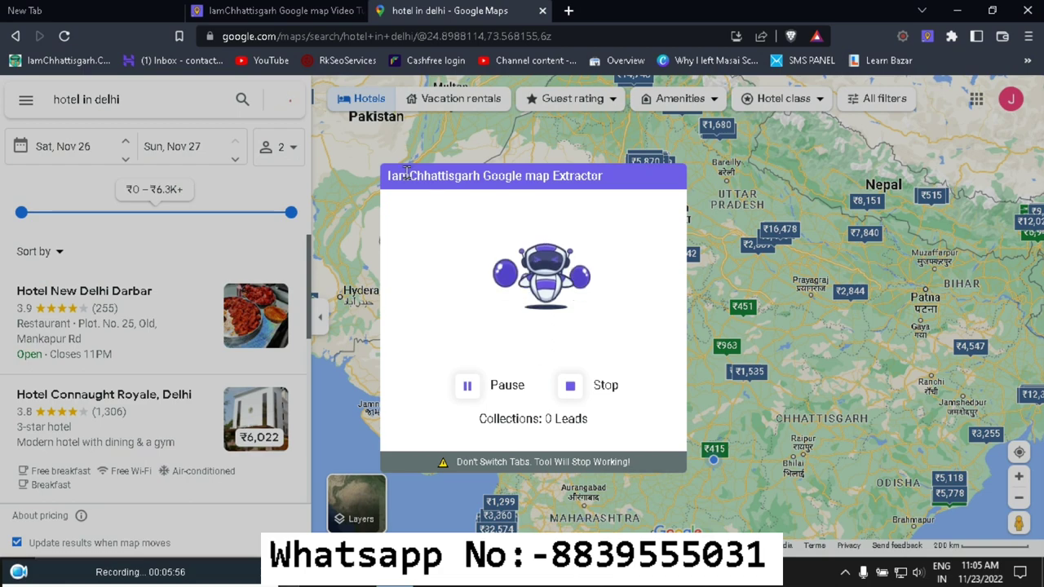
drag(388, 179, 613, 187)
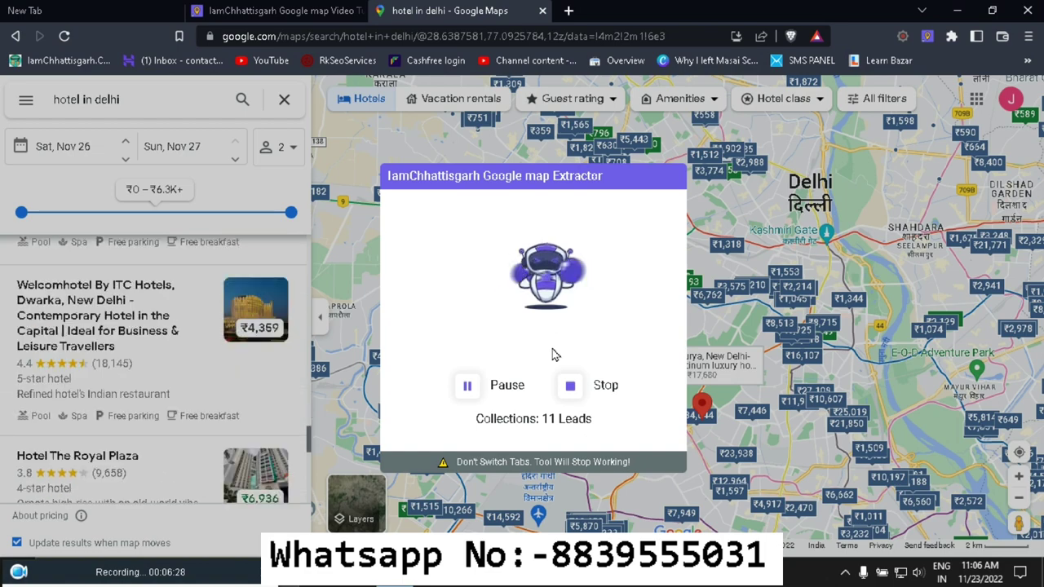
- Briefly open and close a new tab, and highlight the extractor popup's warning about switching tabs
click(568, 11)
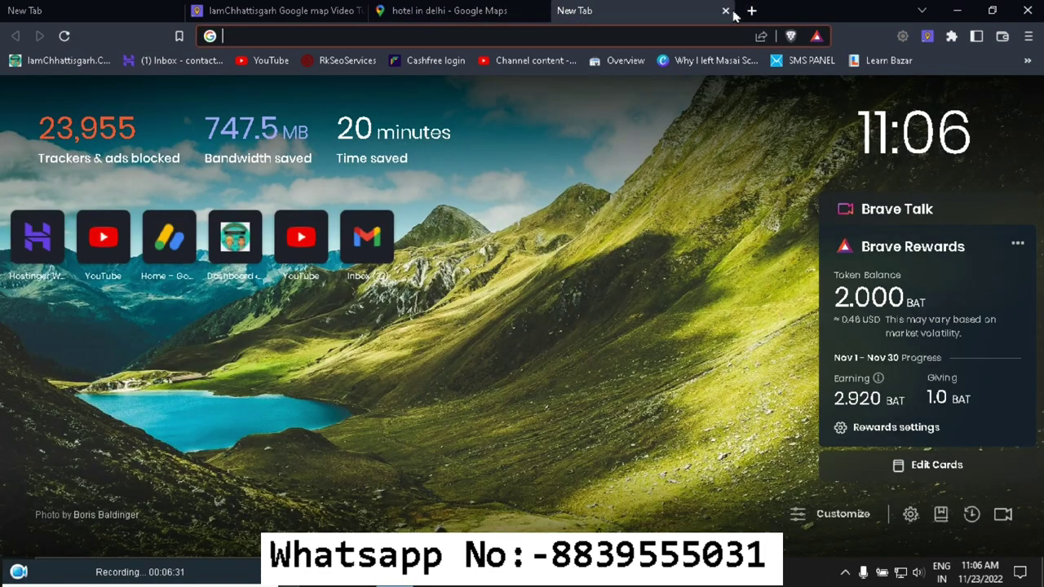
click(724, 11)
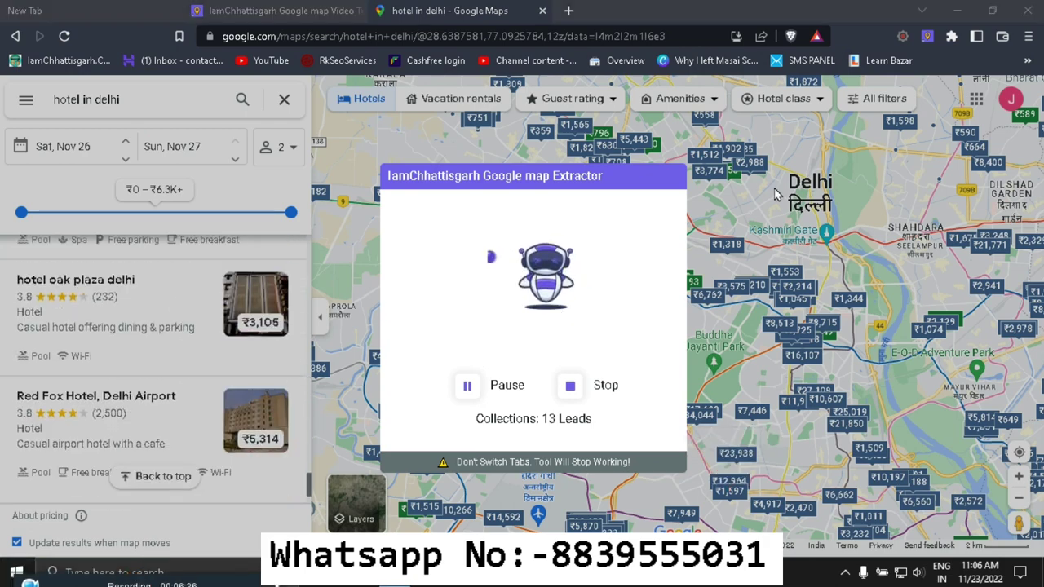
click(902, 36)
click(848, 6)
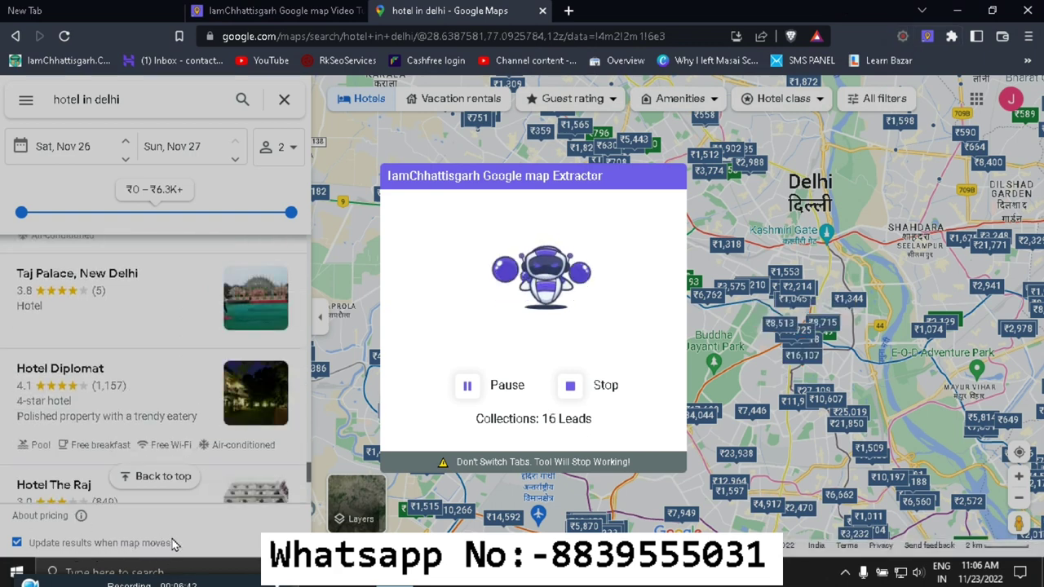
drag(457, 461, 844, 469)
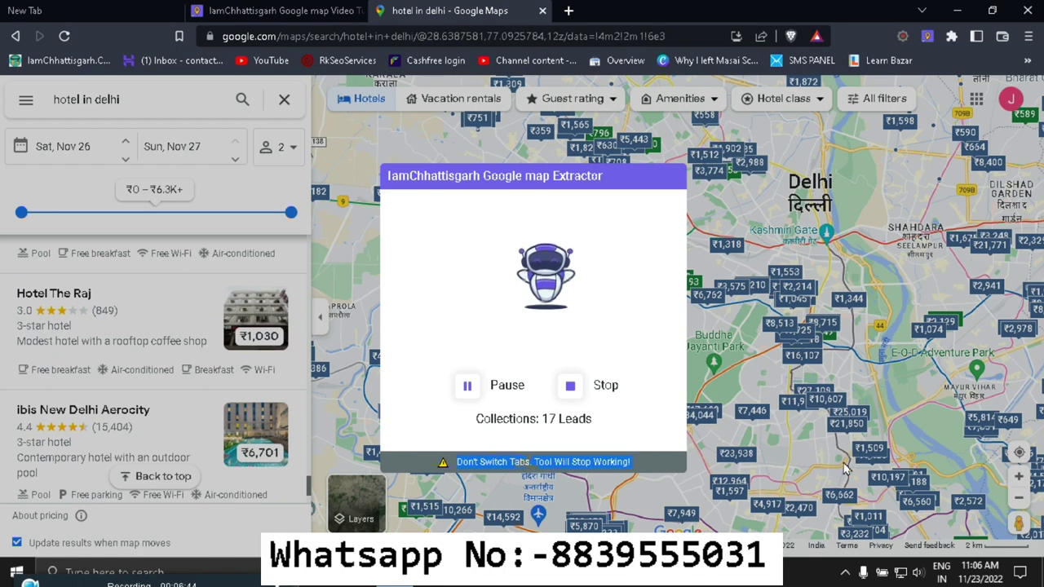
click(903, 38)
click(566, 366)
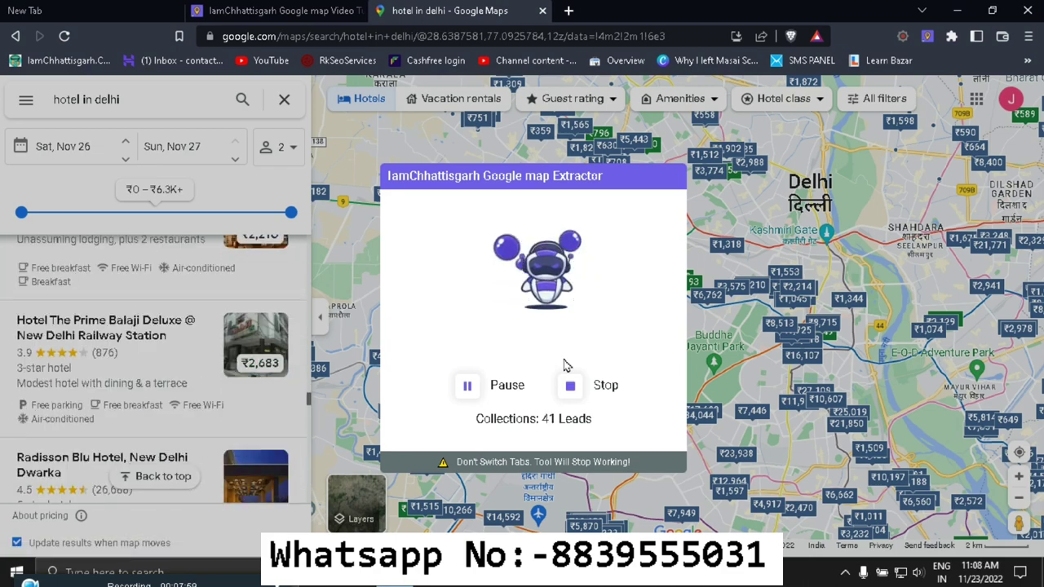
- Pause and stop the lead collection, and view the collected result
click(467, 386)
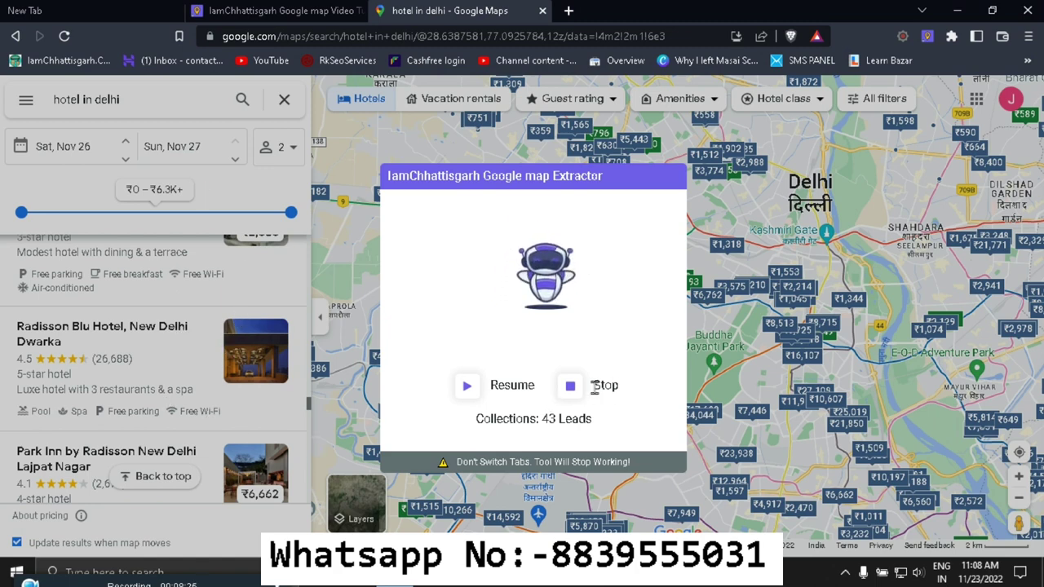
click(570, 391)
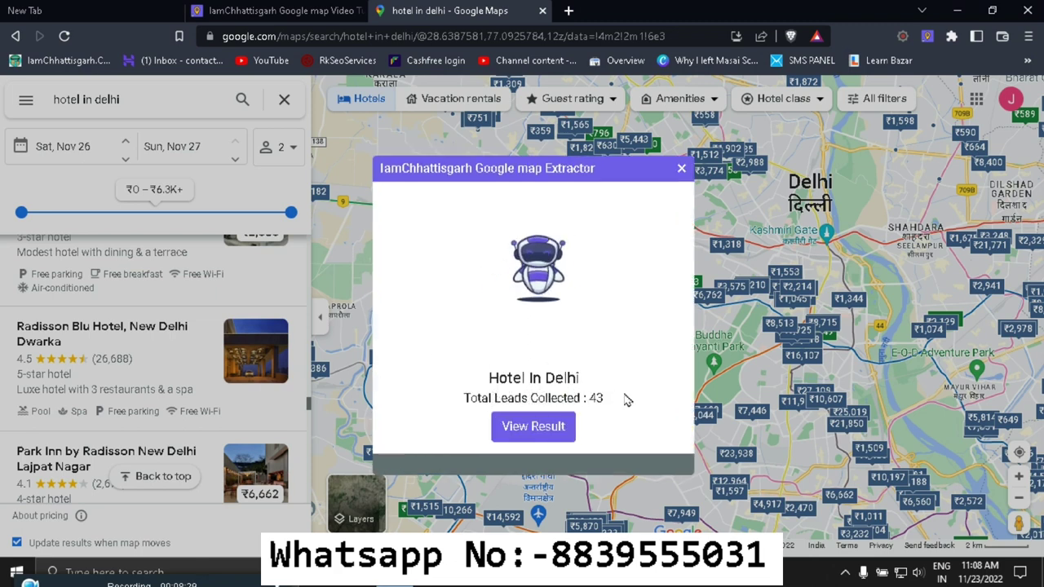
click(547, 426)
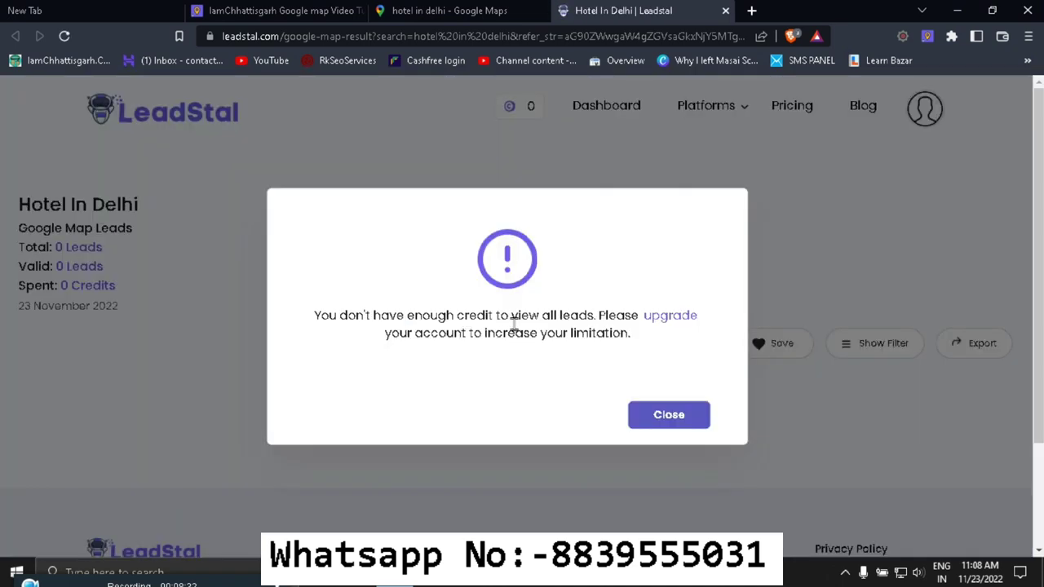
- Highlight the credit notice, open its upgrade link in a new tab, and examine the LeadStal plan costs
drag(317, 313, 637, 315)
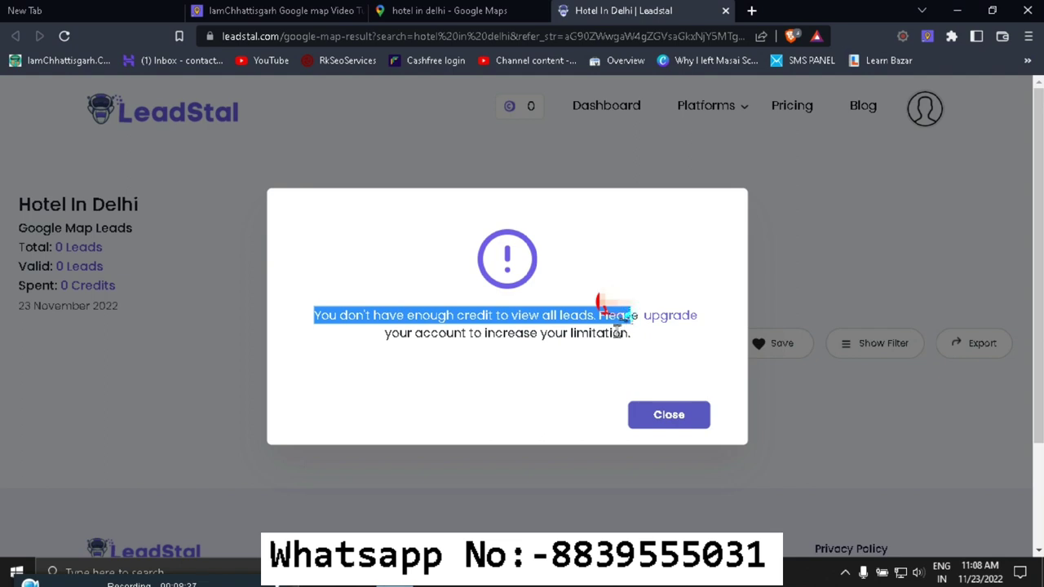
right_click(681, 315)
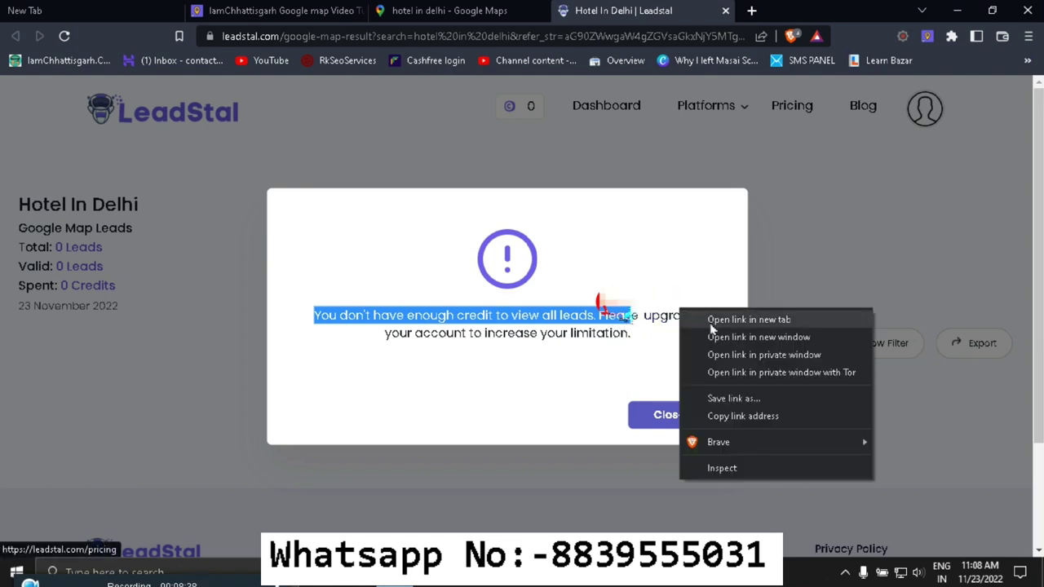
click(710, 320)
click(738, 8)
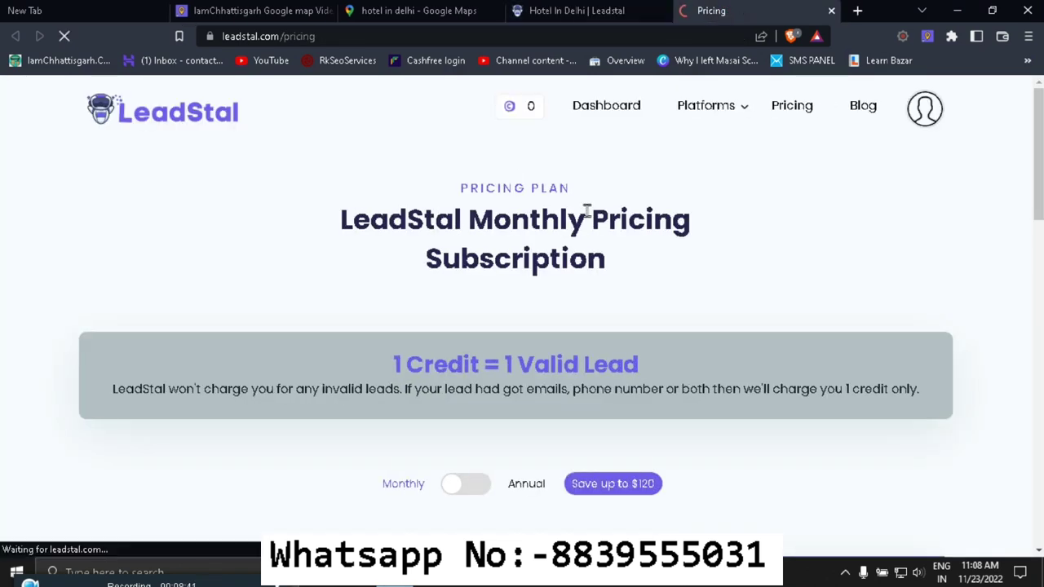
scroll(524, 255, down, 2)
scroll(524, 254, down, 2)
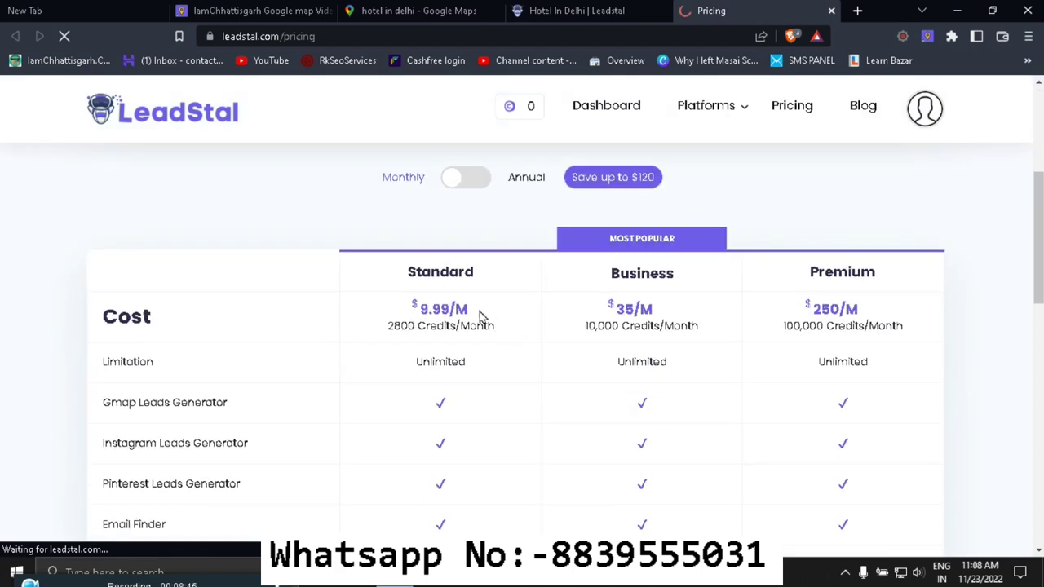
- Look up "9$ in rupees" from the address field of a new tab and close that tab
click(857, 11)
text(9$)
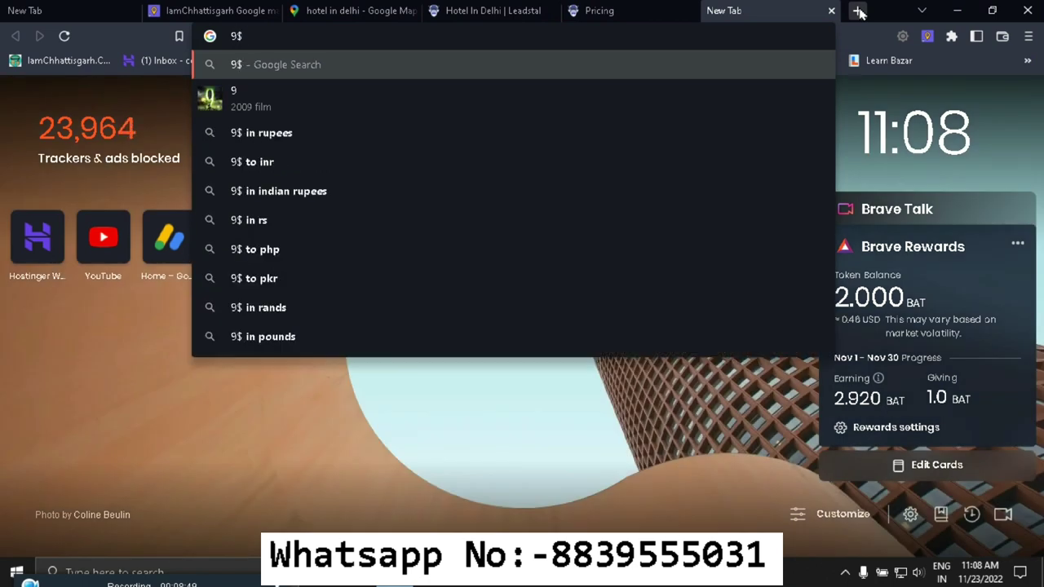
text( in)
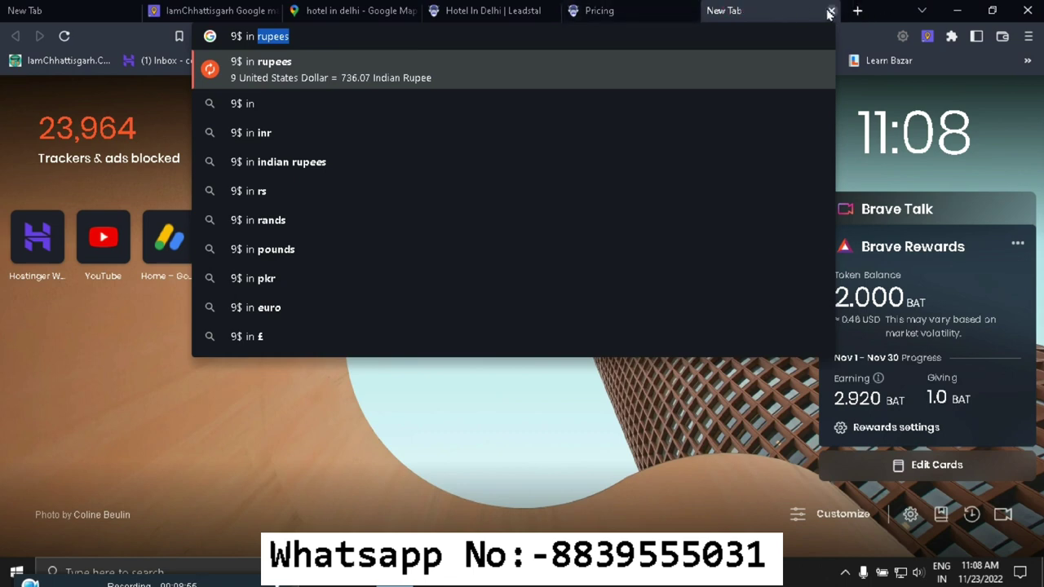
click(828, 12)
- Close the Pricing page and dismiss the credit notice on the Hotel In Delhi results page
scroll(719, 188, up, 5)
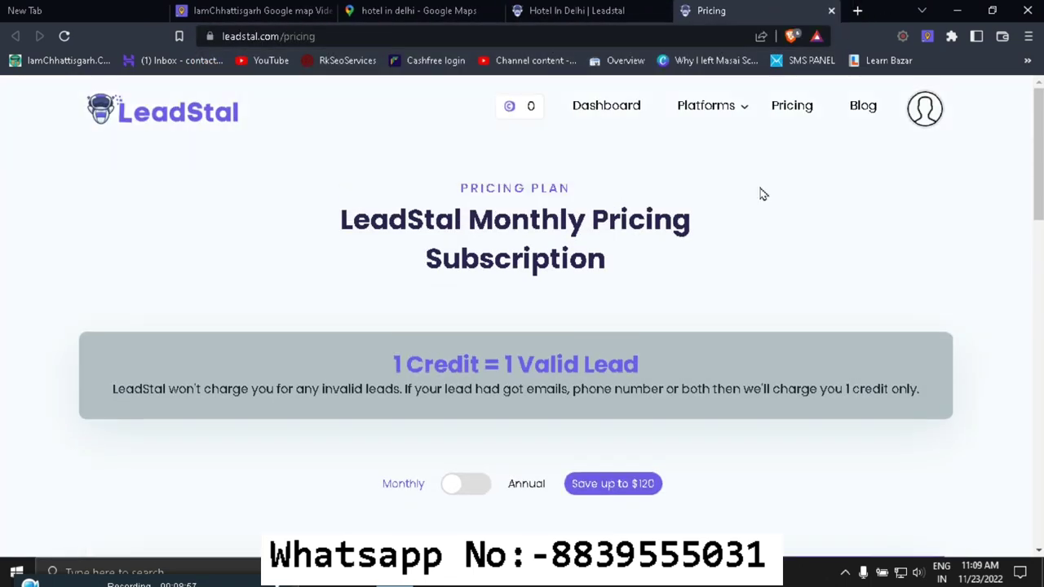
click(831, 10)
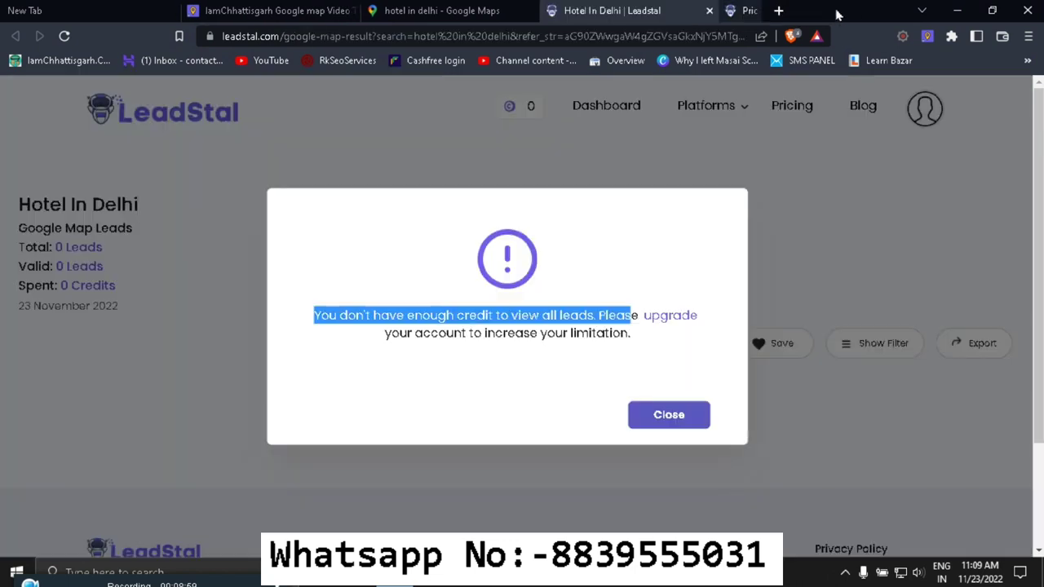
click(644, 414)
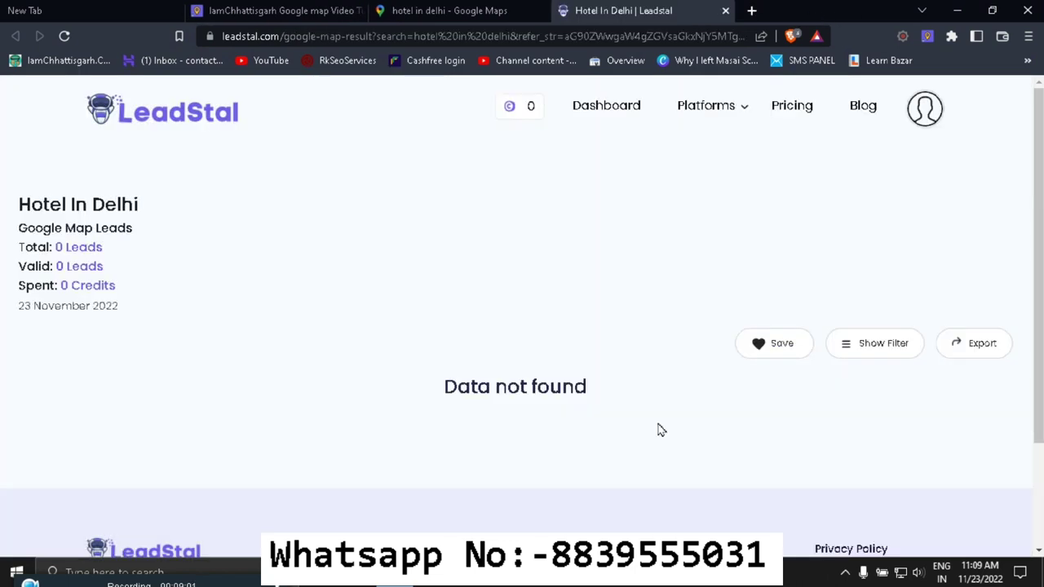
- Look over the Hotel In Delhi results page and highlight the message in the empty results area
drag(435, 396, 596, 393)
click(596, 394)
scroll(596, 395, down, 3)
scroll(596, 395, up, 1)
drag(418, 391, 611, 390)
click(612, 391)
- Export the Hotel In Delhi leads as CSV with all fields enabled, saving the file to the Desktop as "hotel in delhi"
click(950, 349)
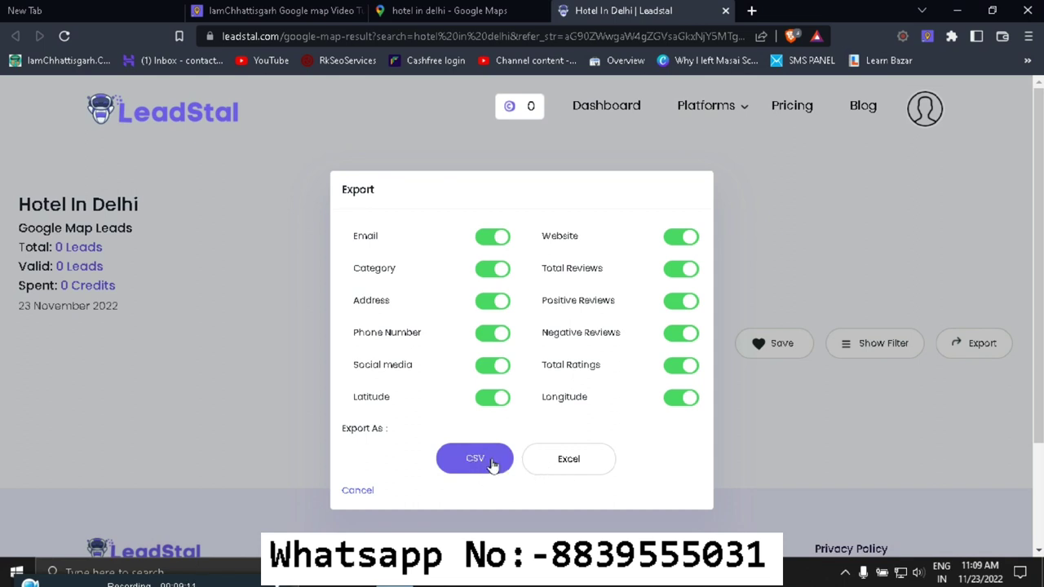
click(459, 457)
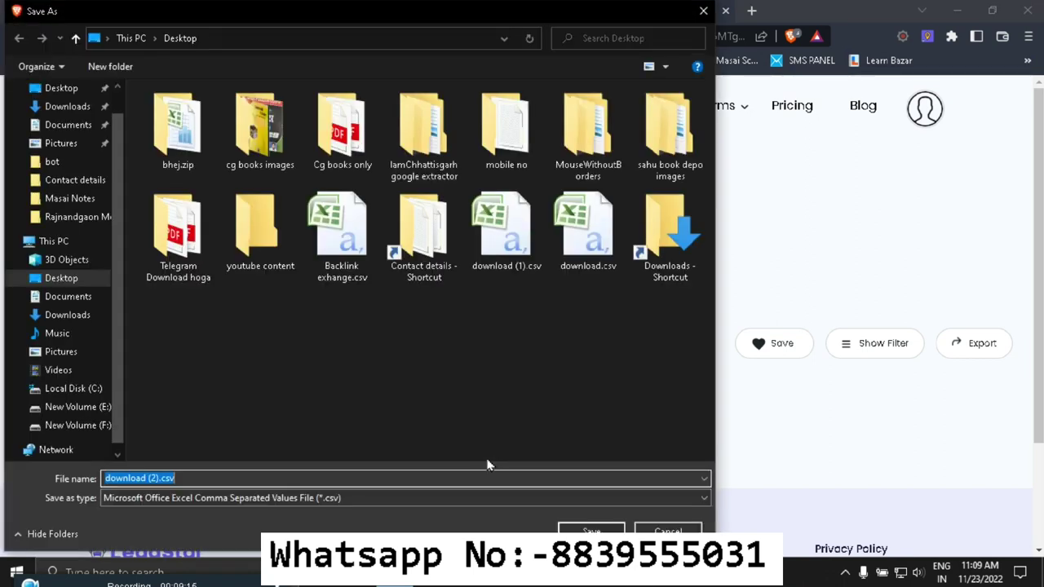
click(65, 278)
triple_click(243, 475)
key(BackSpace)
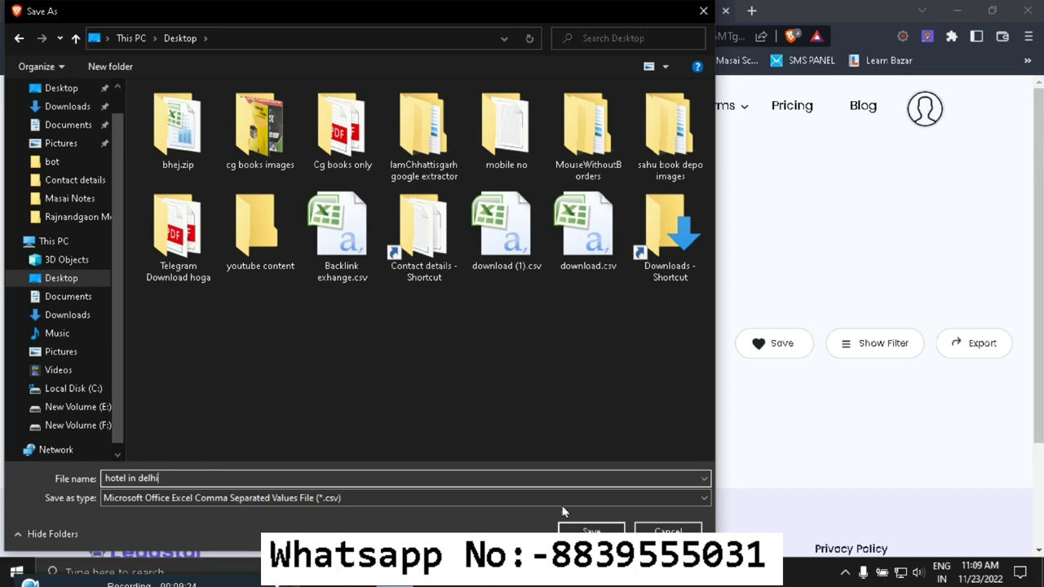
text(hotel in delhi)
click(592, 530)
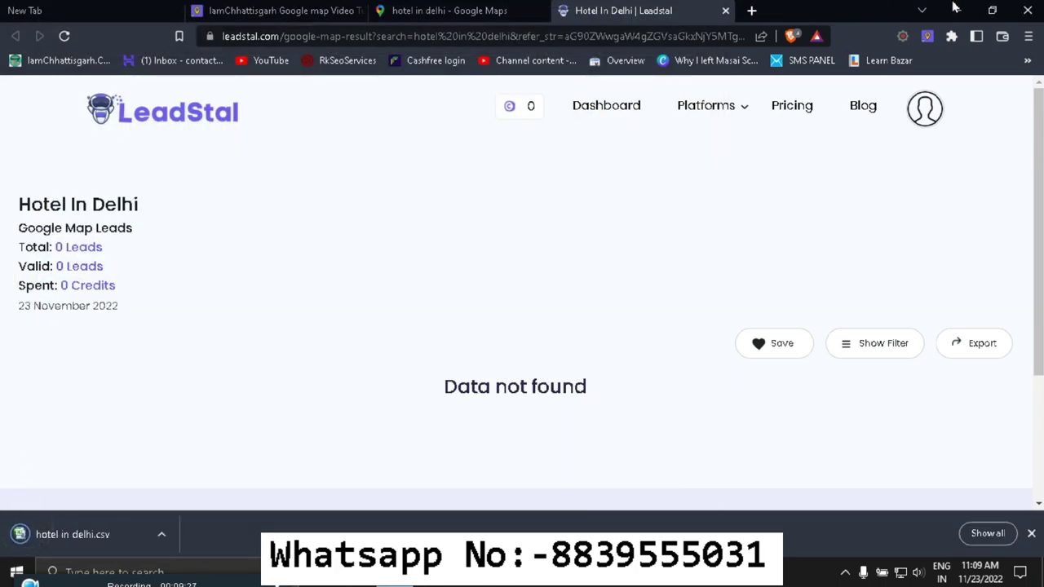
- Minimize the browser, refresh the desktop, and open hotel in delhi.csv in Excel
click(956, 10)
right_click(277, 371)
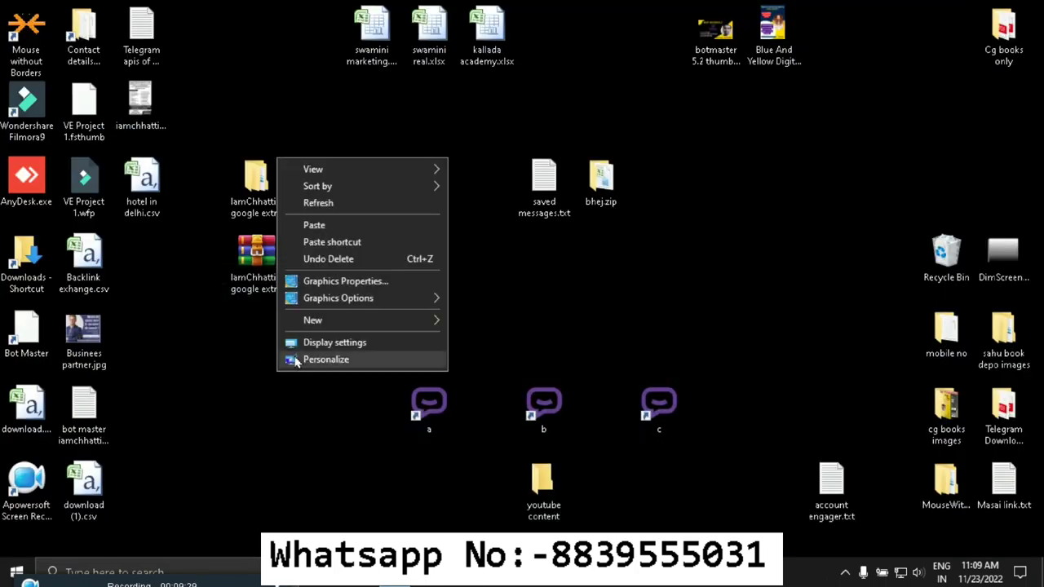
click(318, 202)
double_click(167, 187)
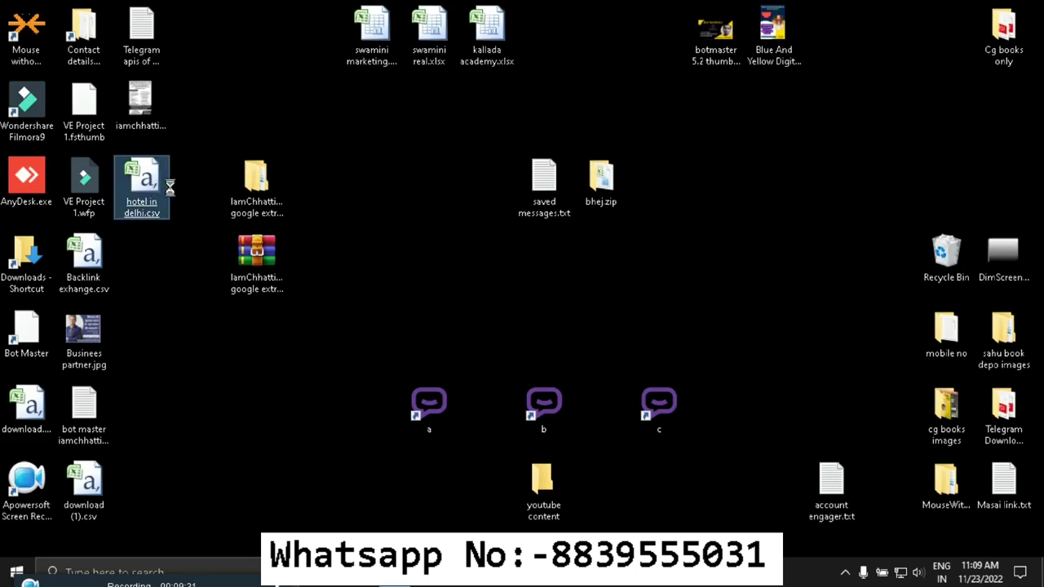
right_click(169, 188)
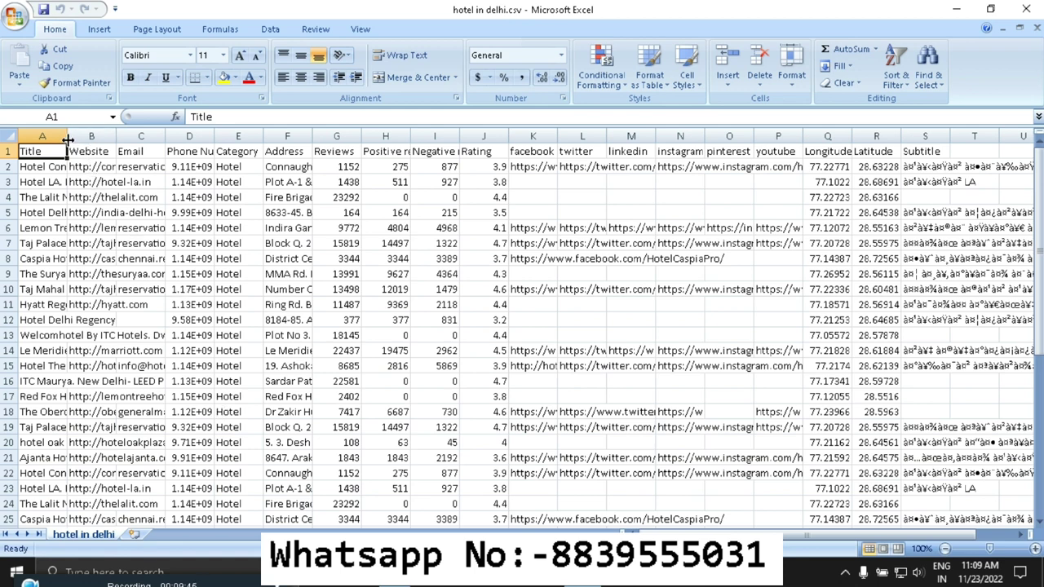
- Widen the Title, Website, Email, Phone Number and Category columns so their contents are readable
drag(67, 135, 735, 134)
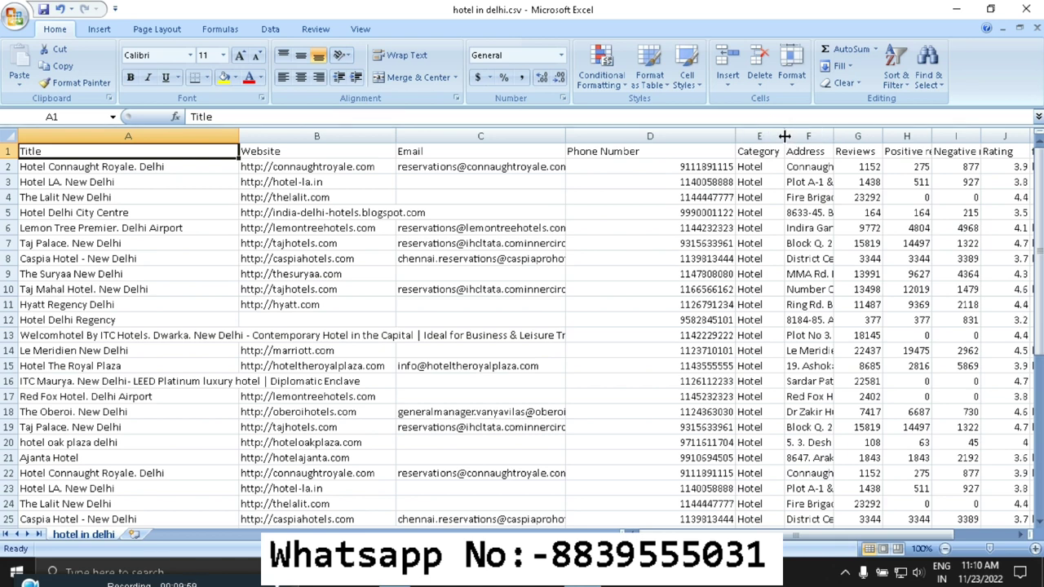
drag(785, 136, 867, 134)
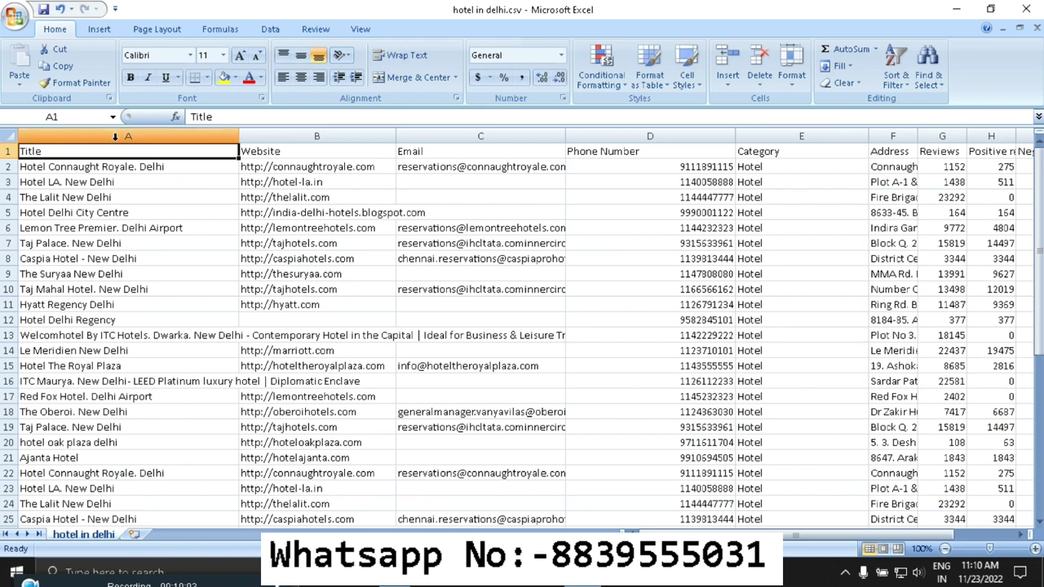
- Examine the hotel website addresses in the Website column, going through the entries from row 2 to row 11
drag(338, 168, 316, 503)
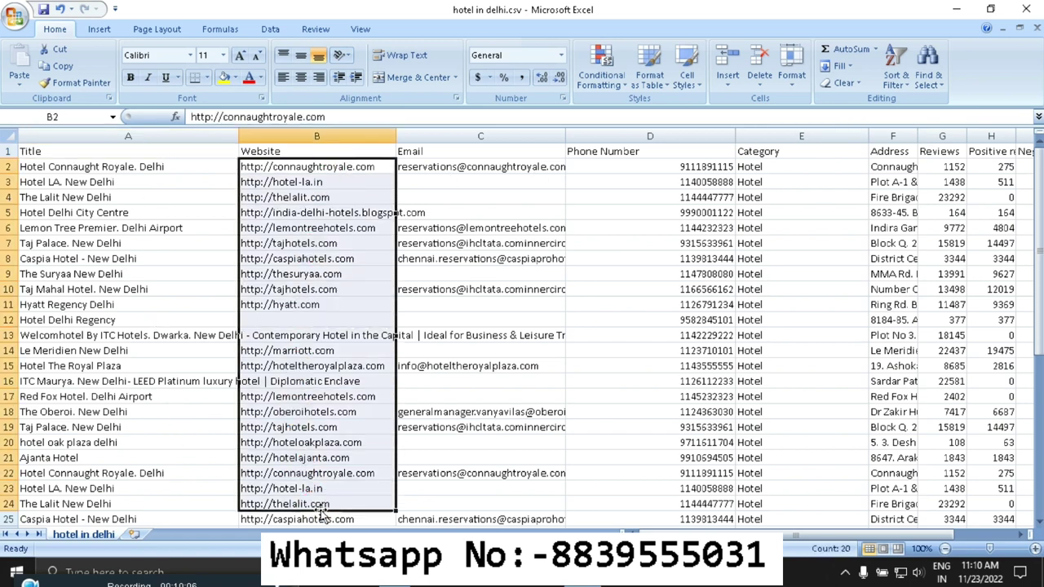
click(343, 166)
click(341, 181)
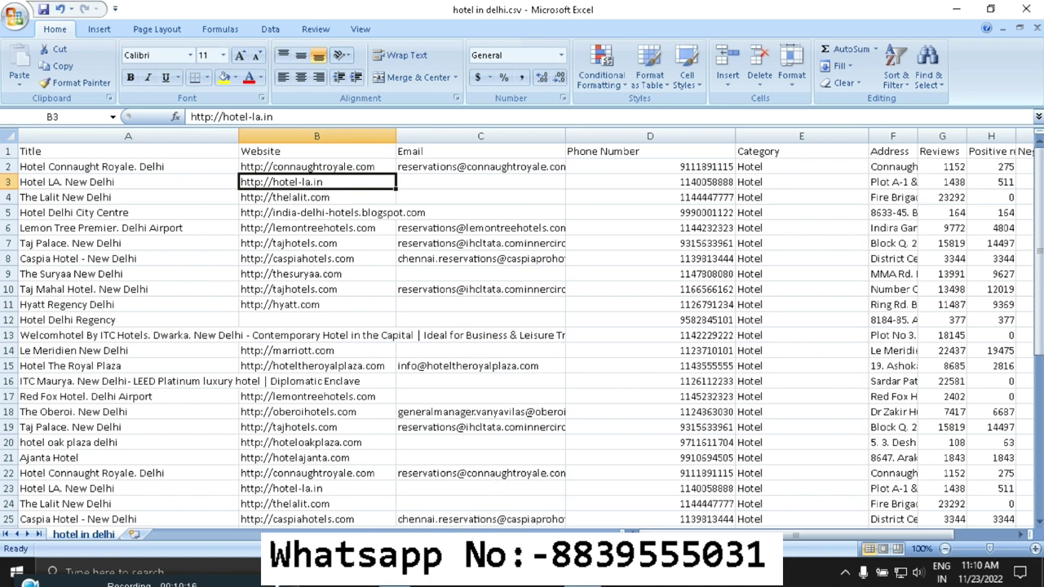
click(323, 198)
click(334, 214)
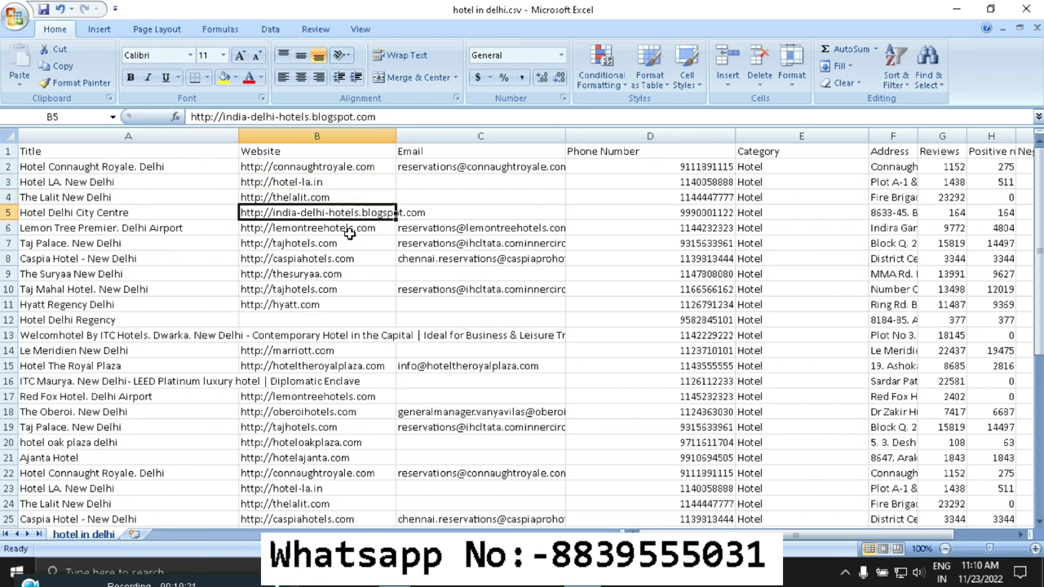
click(349, 229)
click(355, 245)
click(367, 260)
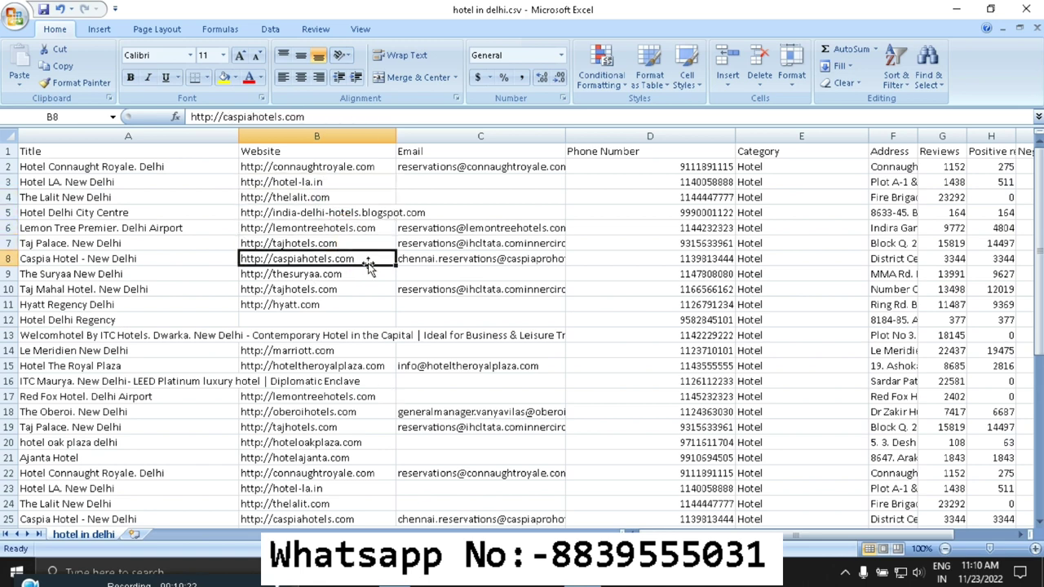
click(368, 275)
click(364, 288)
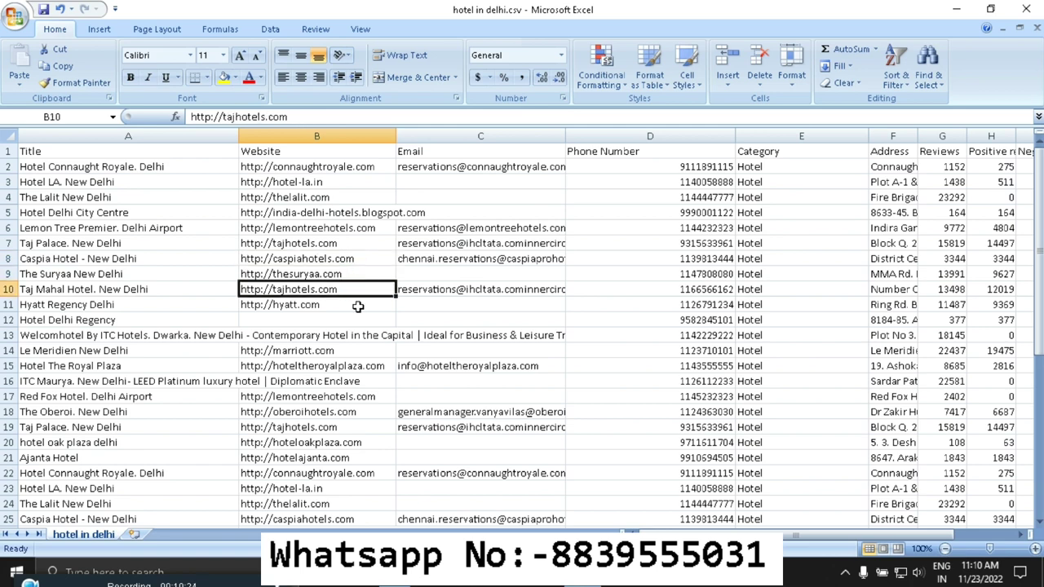
click(357, 306)
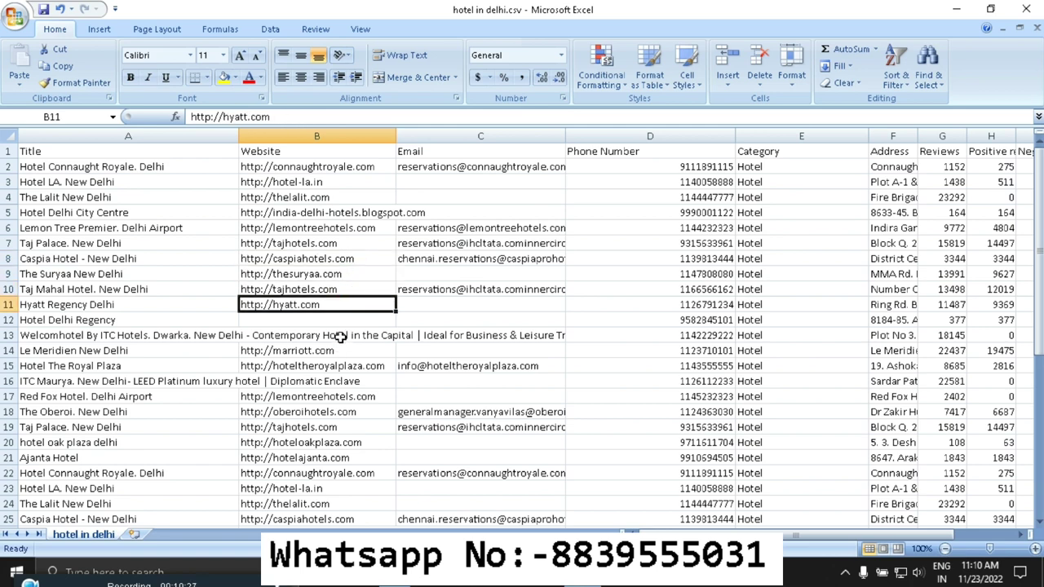
- Review the entries in the Email column and widen that column to show more of the longer addresses
drag(489, 178, 456, 525)
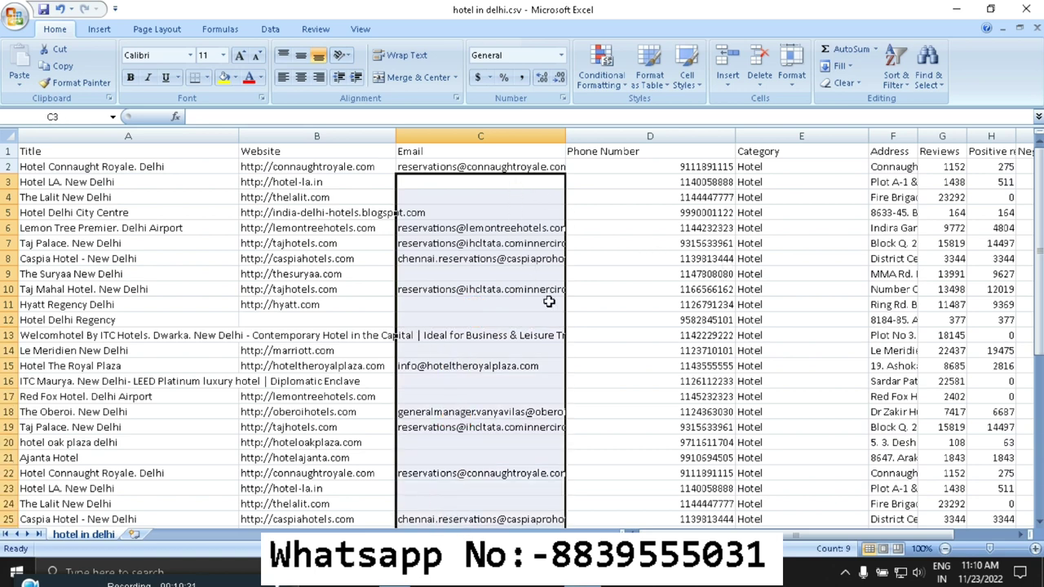
click(485, 287)
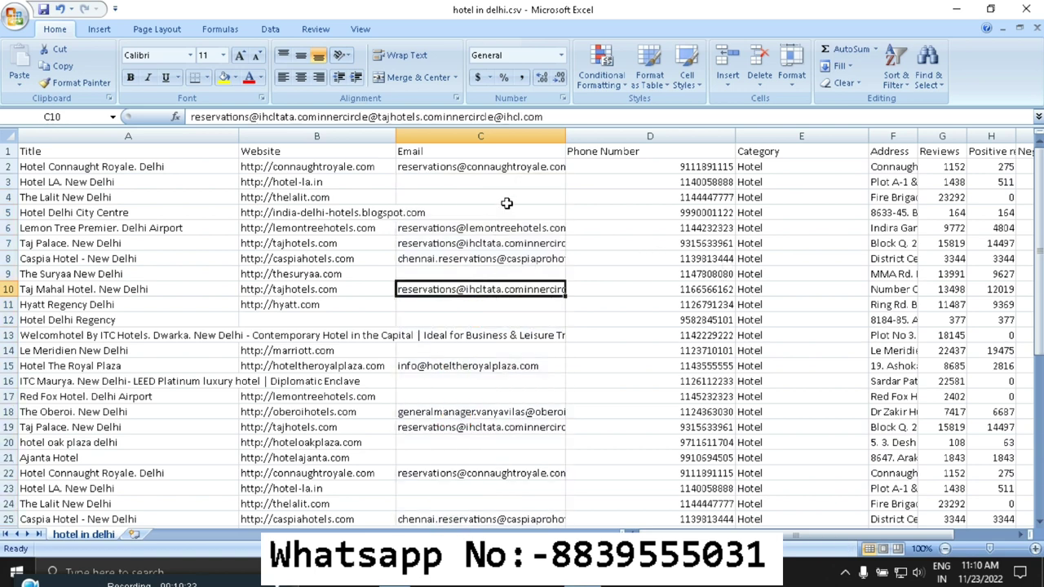
drag(565, 136, 699, 135)
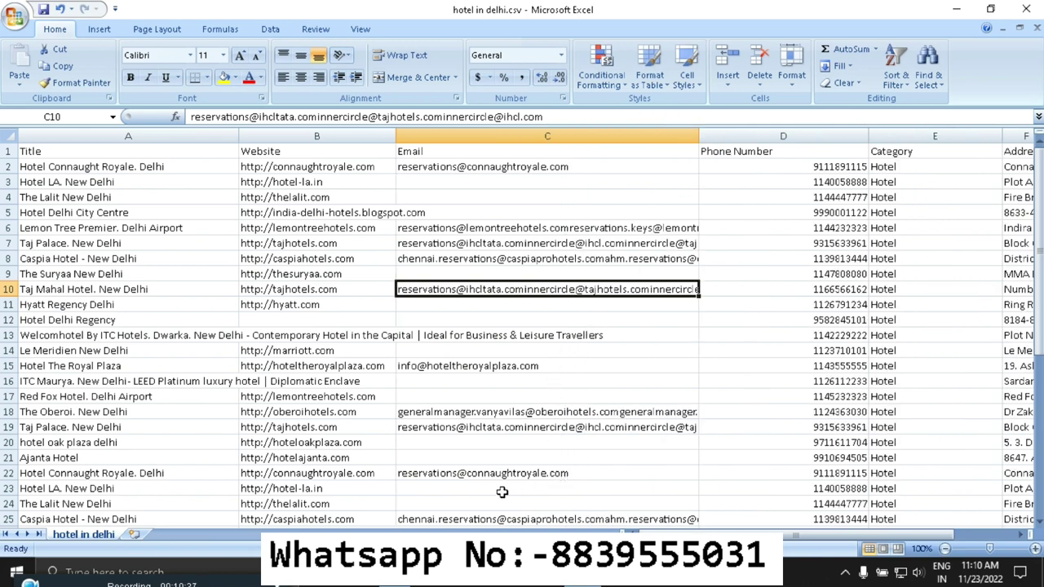
click(583, 472)
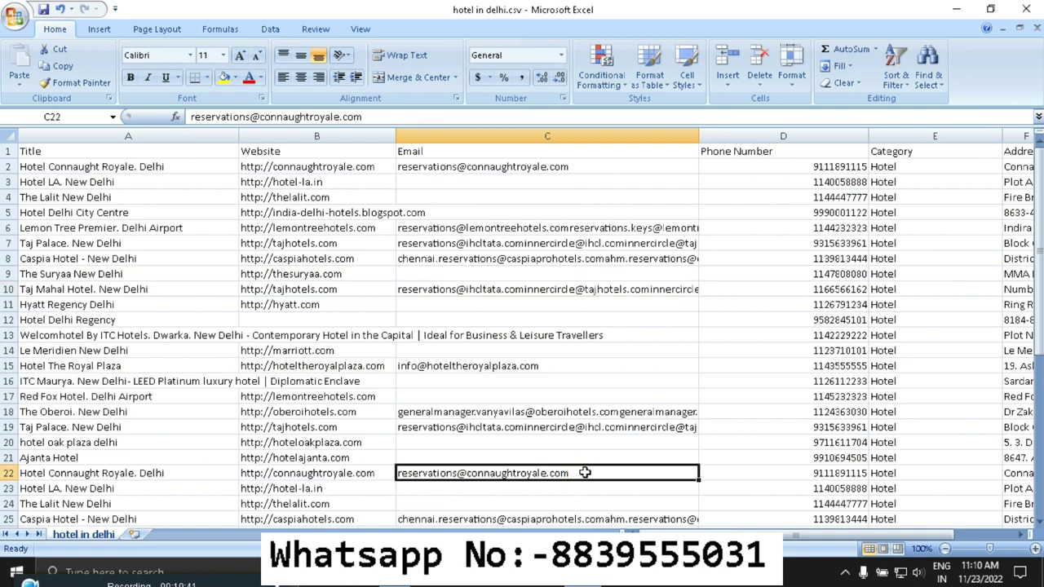
- Examine the Phone Number column from the first hotel down to the last filled row and return to the header row
drag(717, 534, 695, 530)
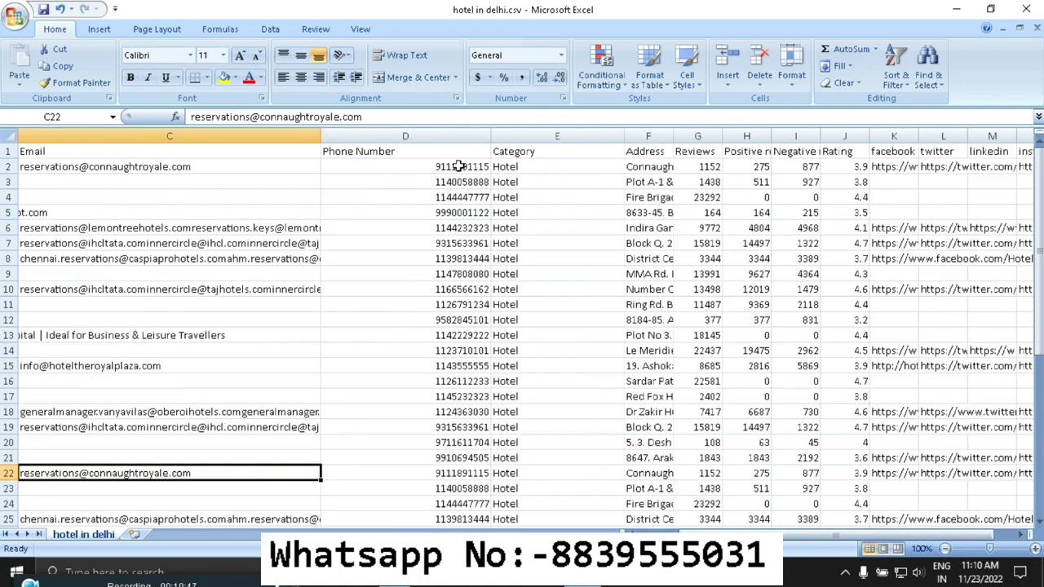
drag(458, 167, 413, 424)
scroll(486, 464, down, 9)
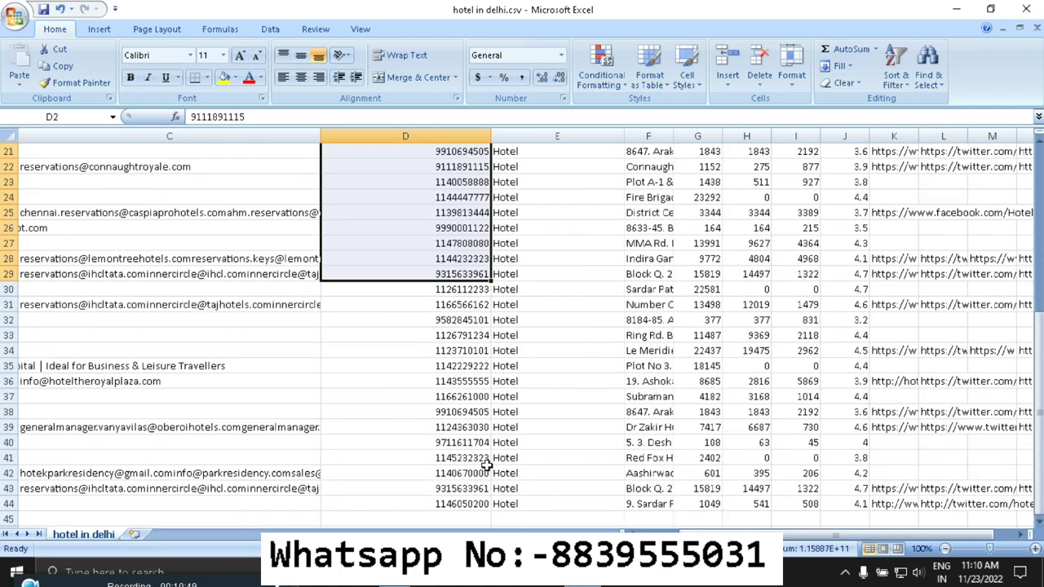
scroll(486, 465, up, 10)
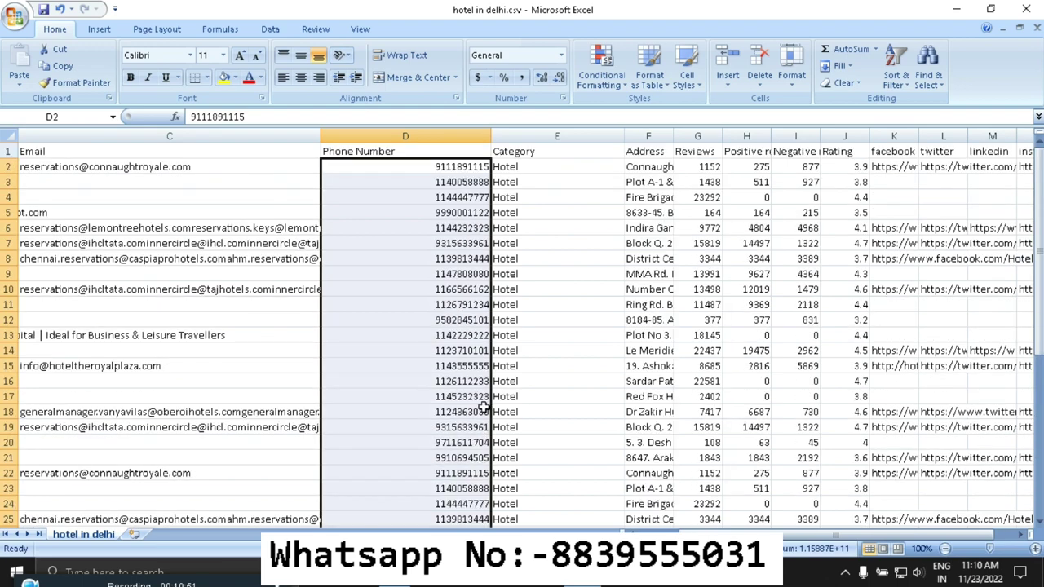
scroll(479, 409, down, 5)
click(429, 257)
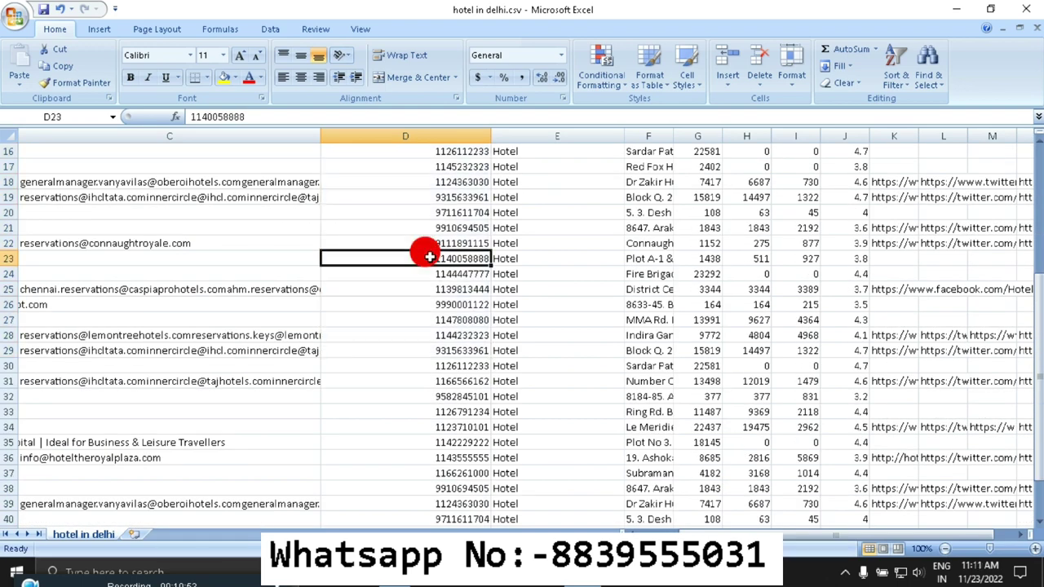
scroll(445, 371, down, 2)
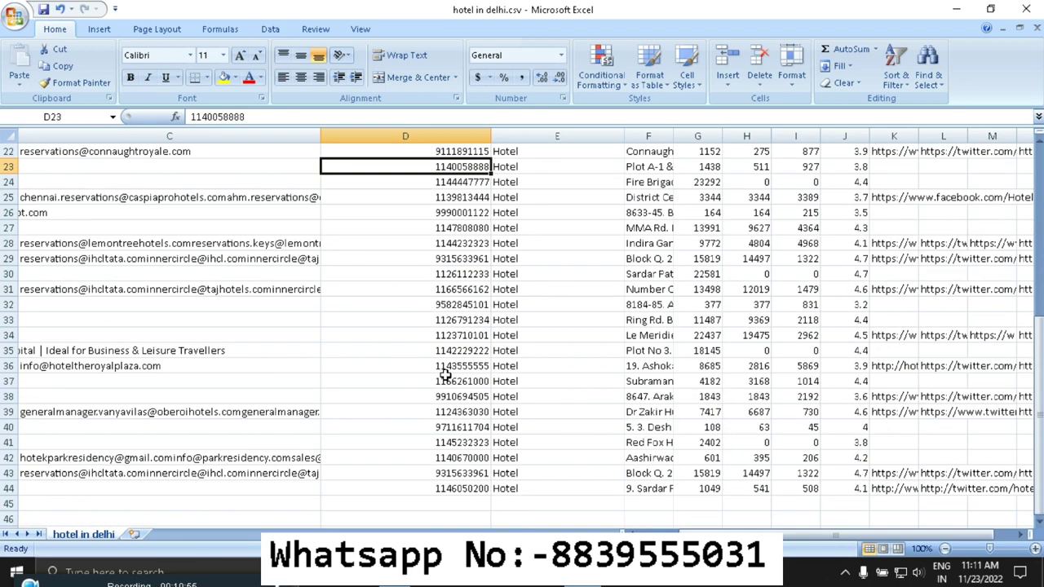
scroll(462, 374, down, 2)
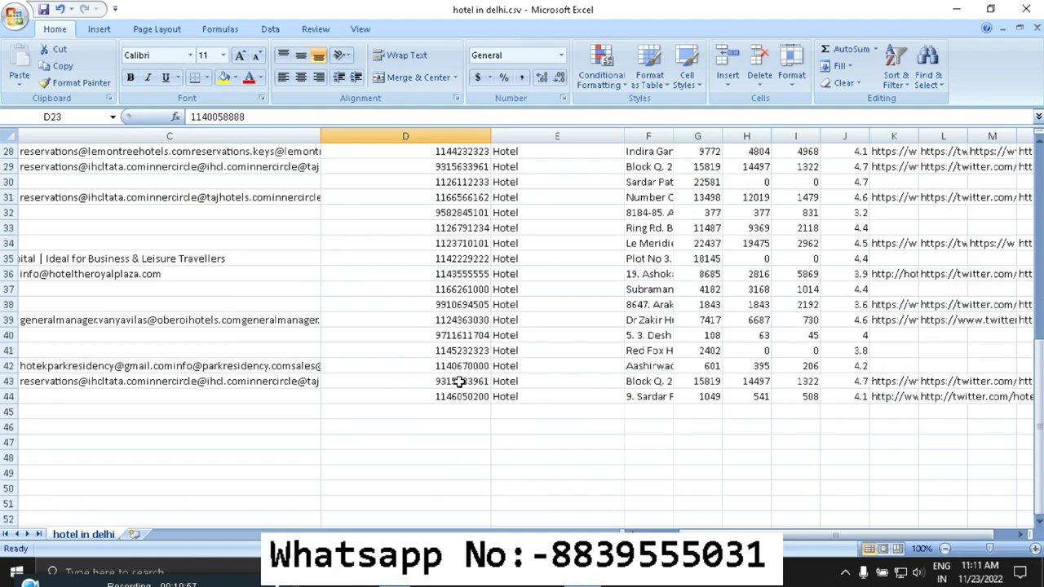
scroll(450, 396, up, 5)
scroll(448, 396, up, 4)
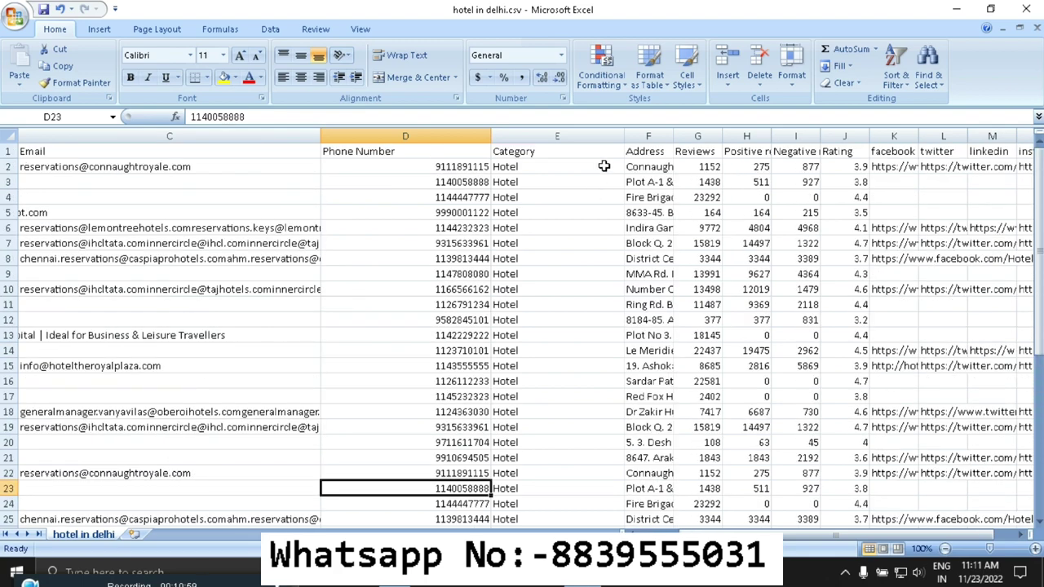
- Widen the Address, Reviews, Positive reviews, Negative reviews and Rating columns
drag(673, 136, 826, 137)
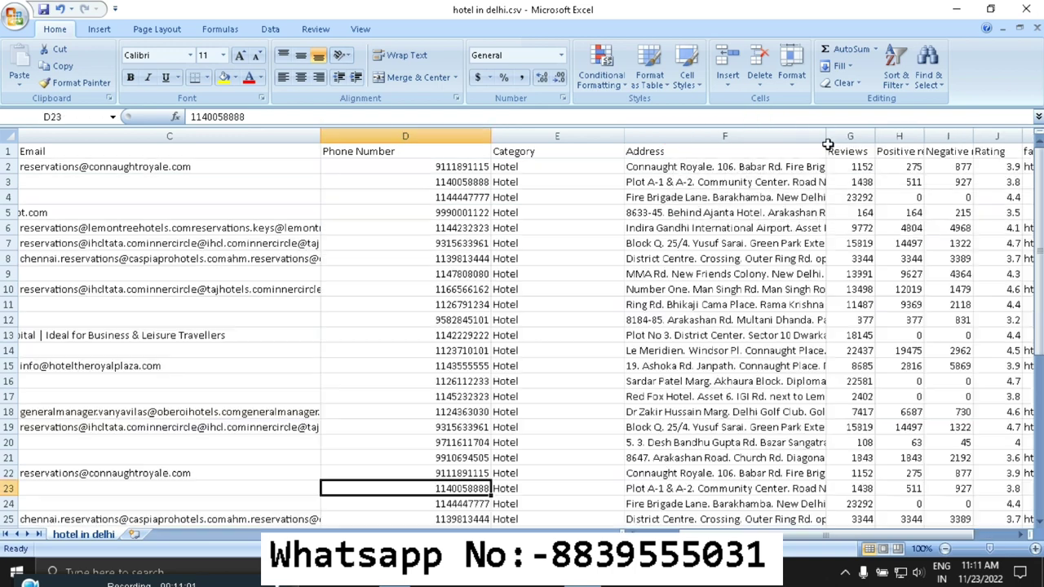
drag(881, 538, 897, 537)
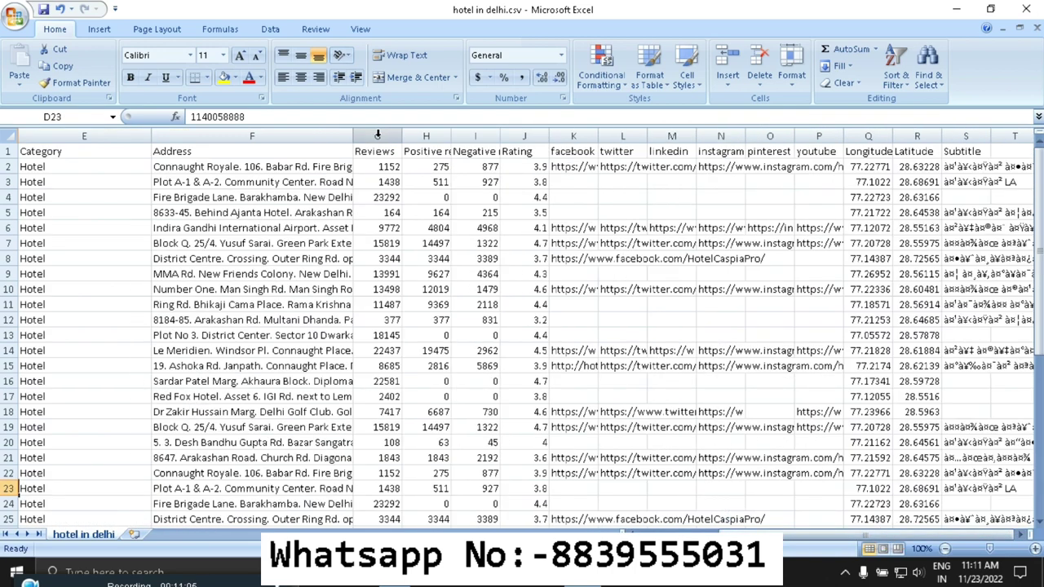
drag(402, 136, 927, 135)
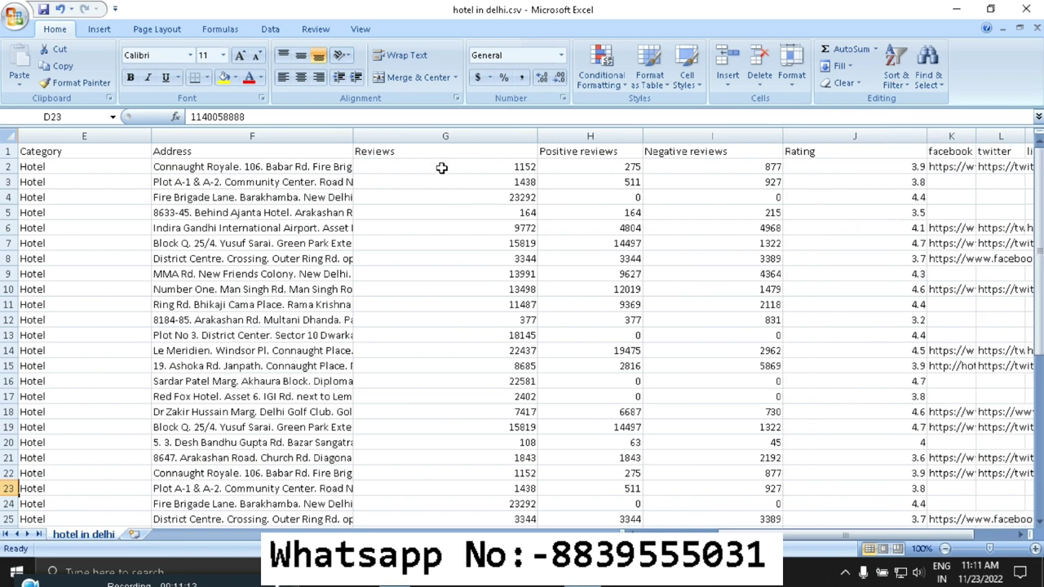
- Examine the hotel ratings in the Rating column, including the entries in rows 8, 2 and 3
drag(718, 534, 742, 534)
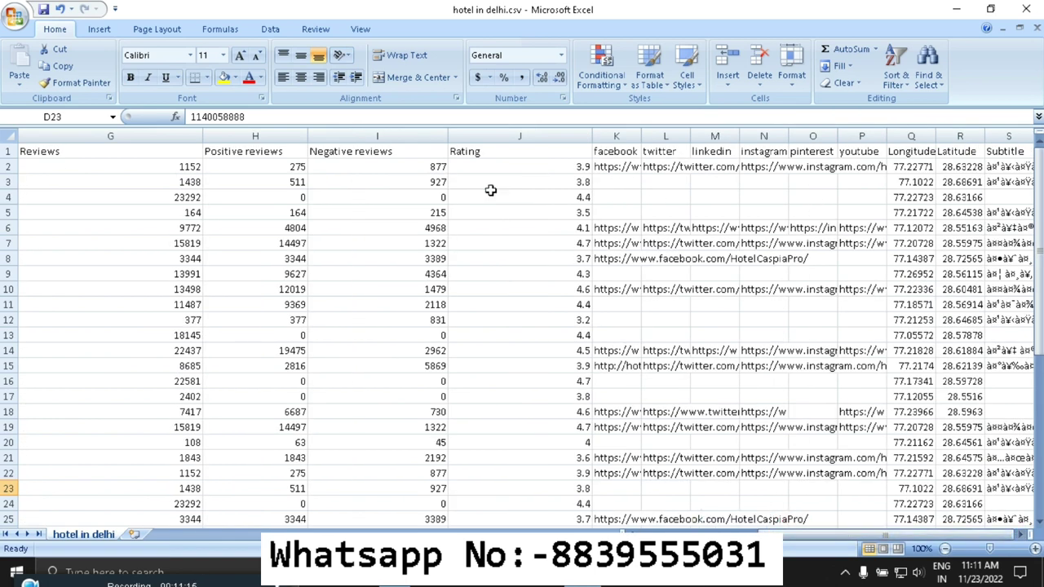
drag(497, 166, 489, 504)
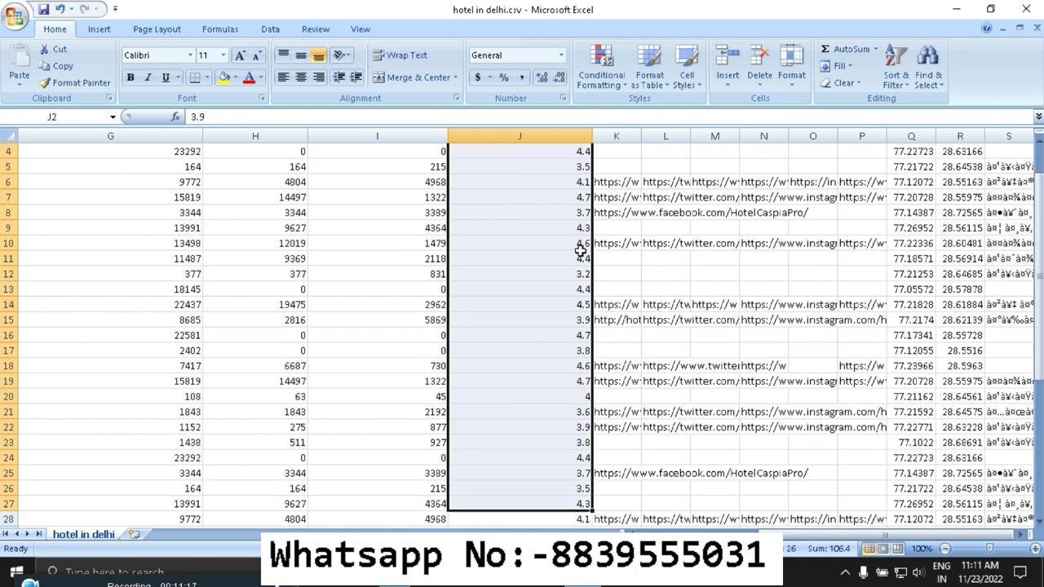
scroll(579, 250, up, 1)
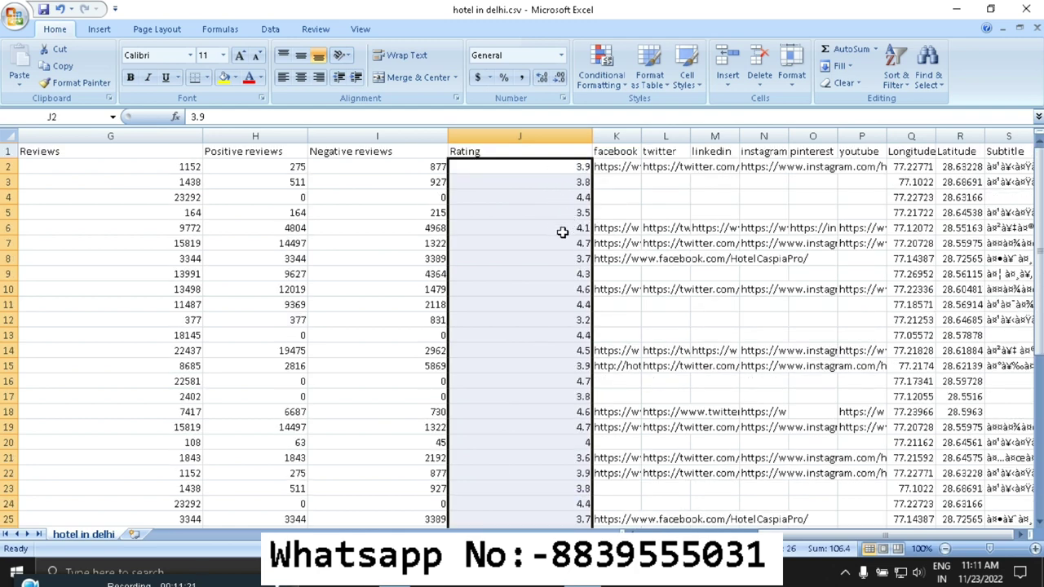
click(556, 258)
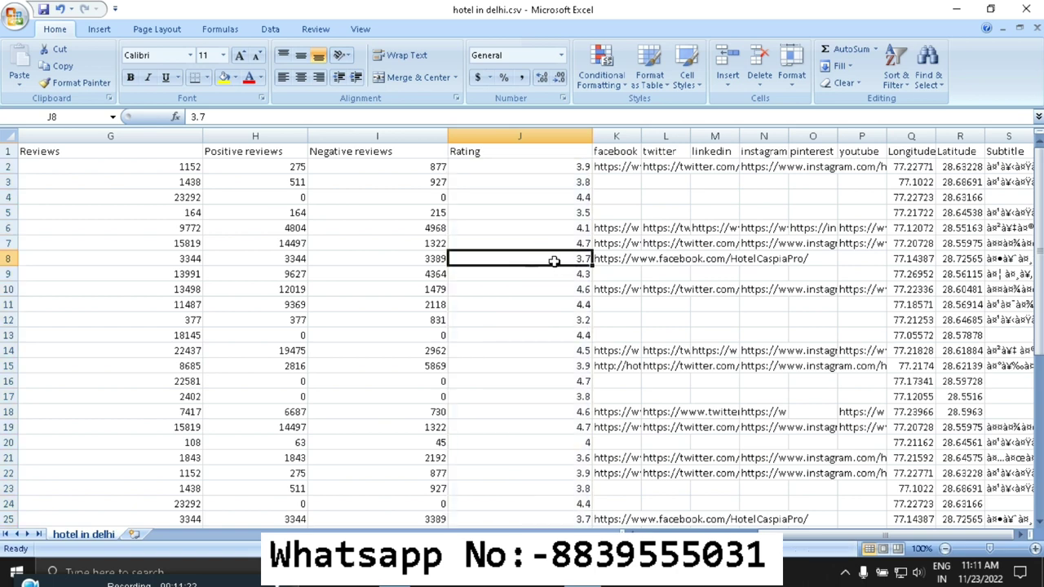
click(546, 167)
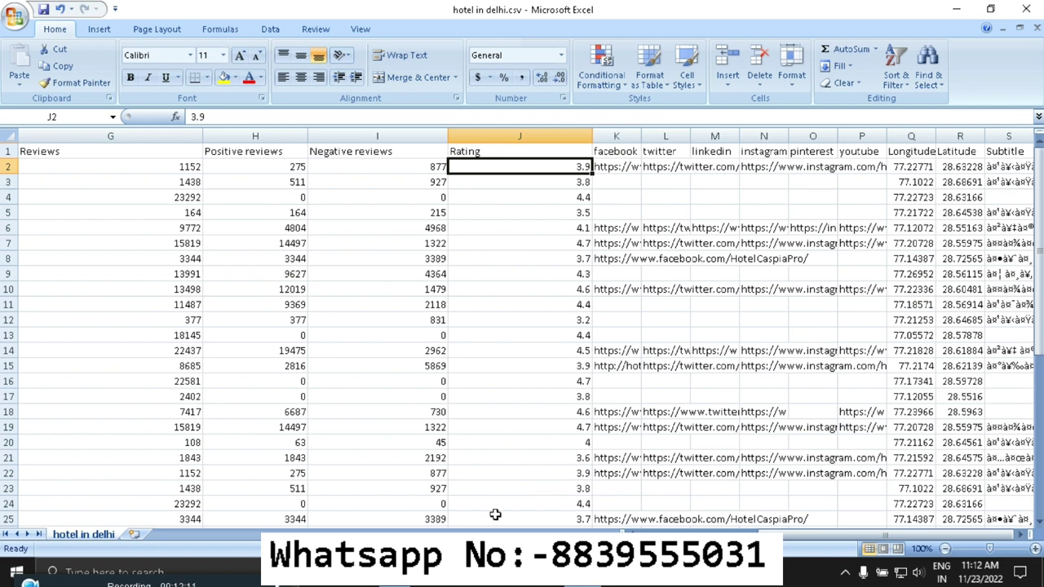
click(567, 184)
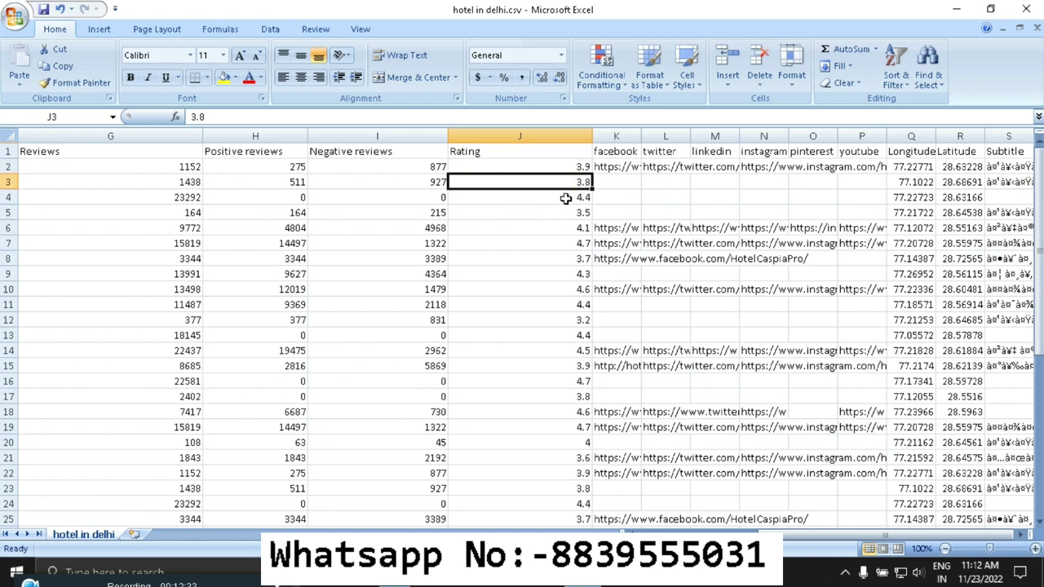
- Widen the facebook, twitter, linkedin, instagram, pinterest and youtube columns to show more of each link
click(565, 198)
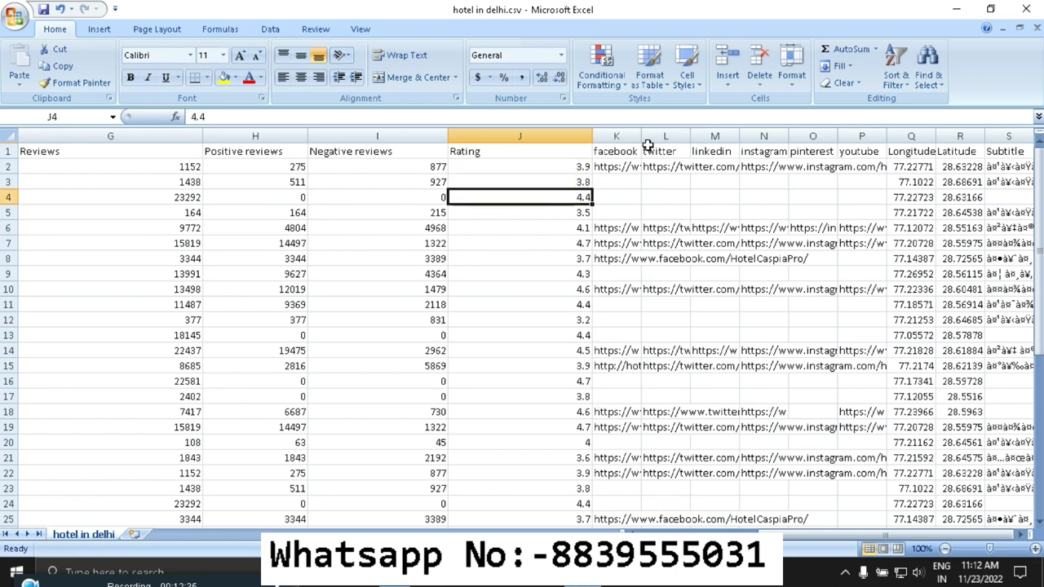
drag(638, 140, 737, 139)
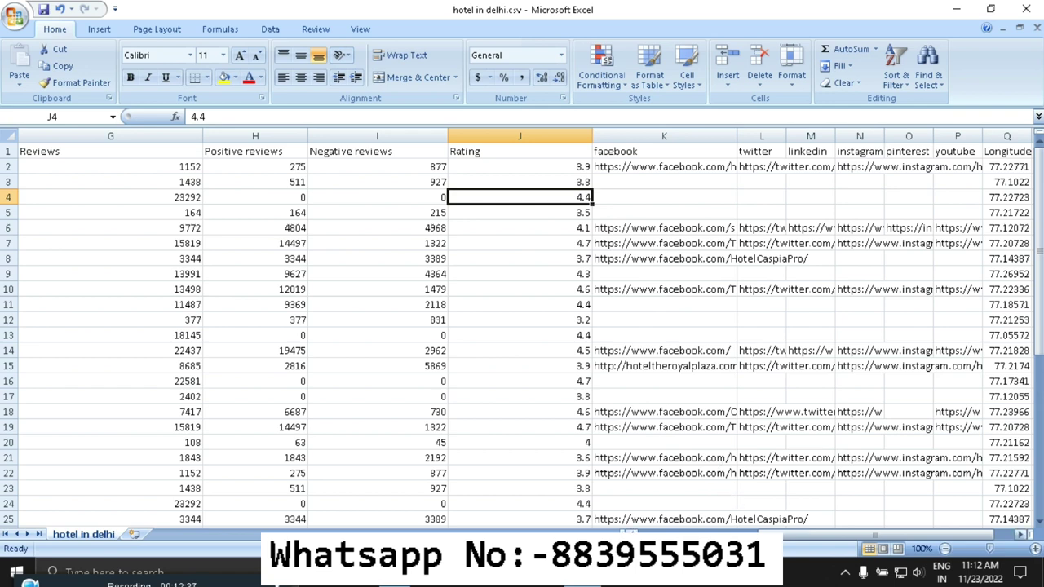
drag(787, 538, 795, 540)
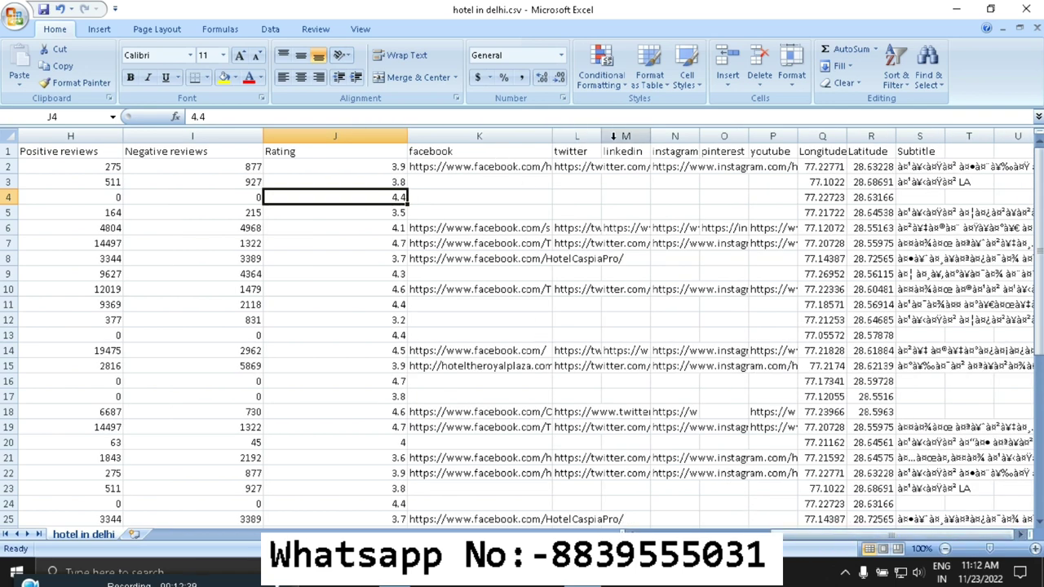
drag(601, 137, 950, 151)
drag(887, 534, 958, 528)
drag(752, 137, 956, 152)
- Widen the Longitude and Latitude columns to show the full coordinates, and widen the instagram column further
drag(881, 535, 922, 536)
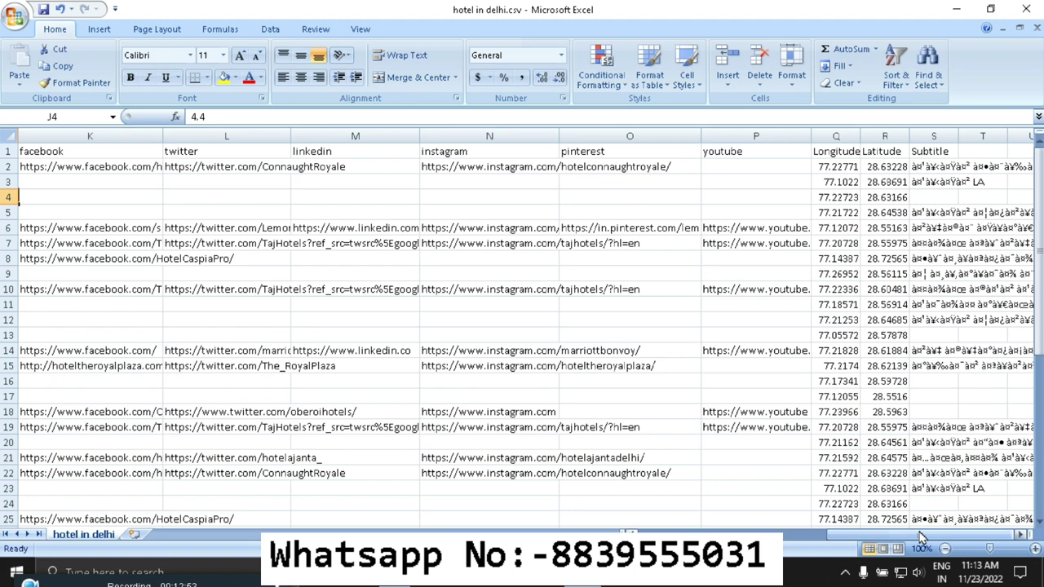
drag(860, 135, 1034, 143)
drag(855, 537, 963, 534)
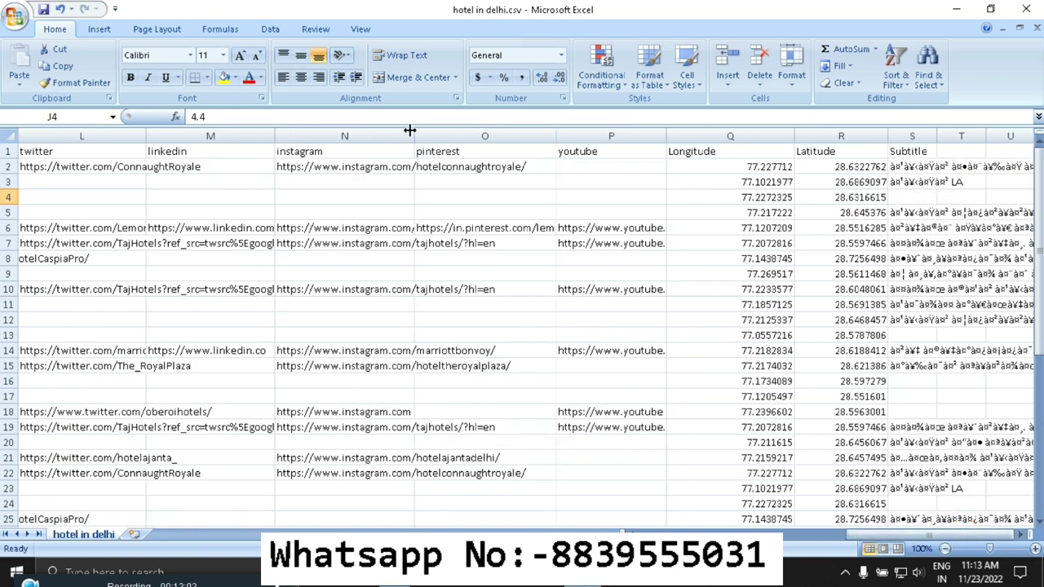
drag(414, 136, 465, 147)
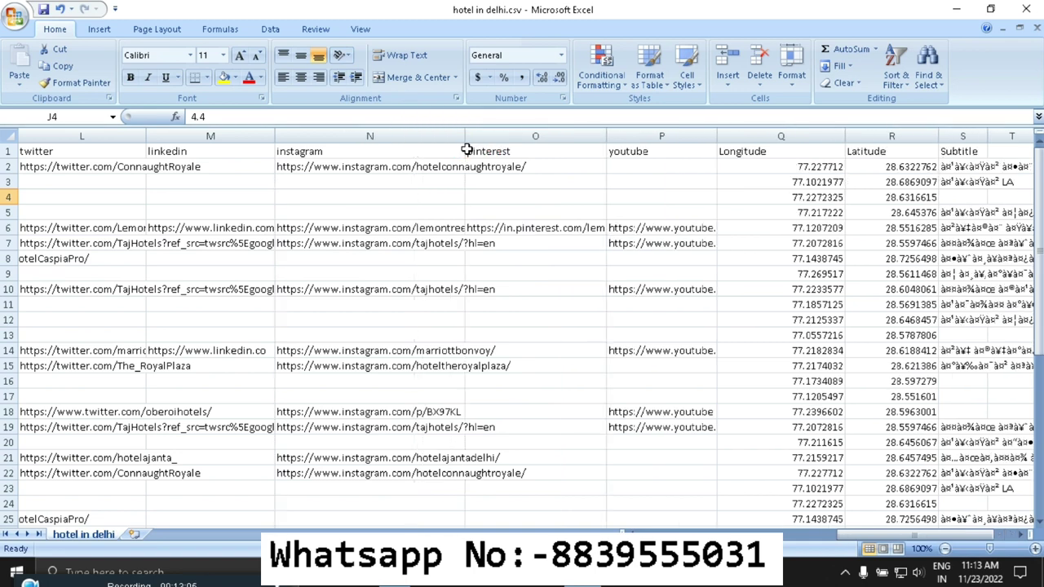